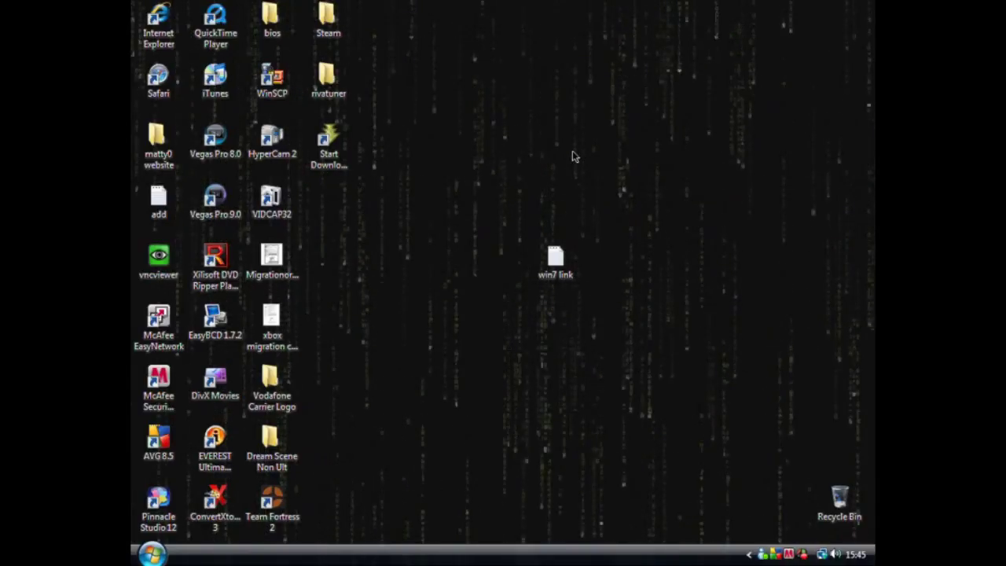
# - Open the 'win7 link' note and copy the Windows 7 web address
pyautogui.doubleClick(555, 258)
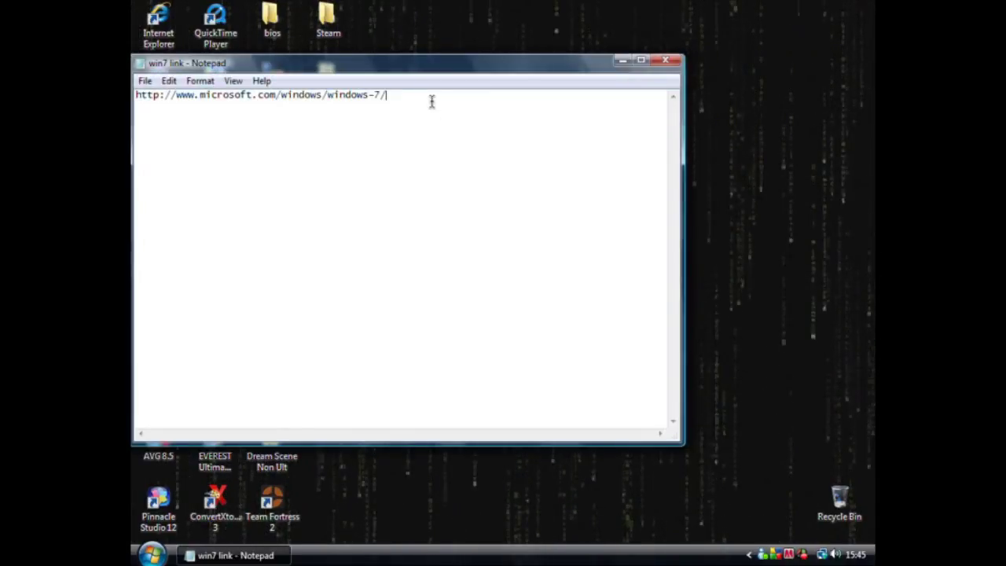
pyautogui.moveTo(431, 101); pyautogui.dragTo(136, 95)
pyautogui.rightClick(211, 96)
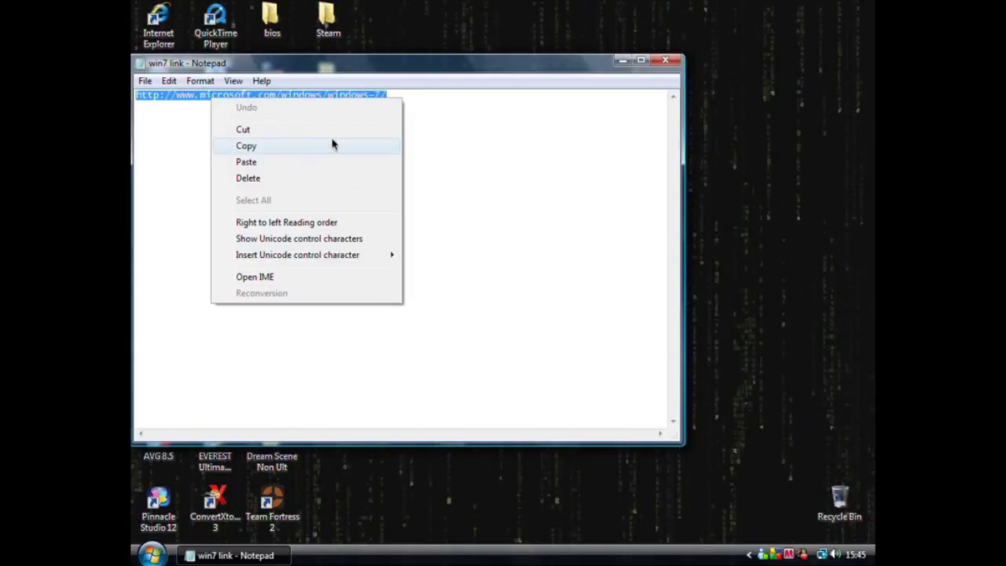
pyautogui.click(333, 144)
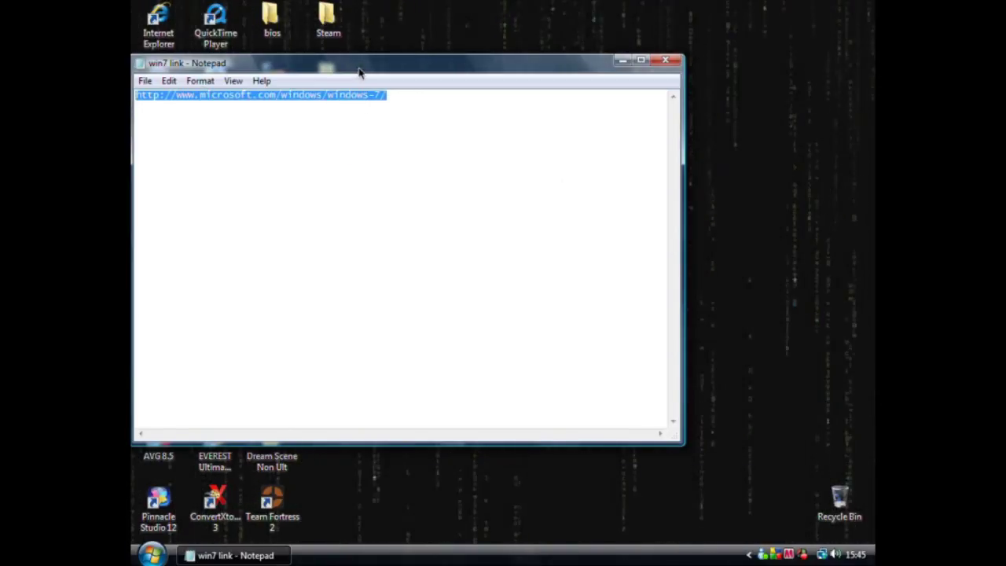
# - Move the note window, reselect the address line, and close Notepad
pyautogui.moveTo(359, 72); pyautogui.dragTo(529, 229)
pyautogui.click(640, 259)
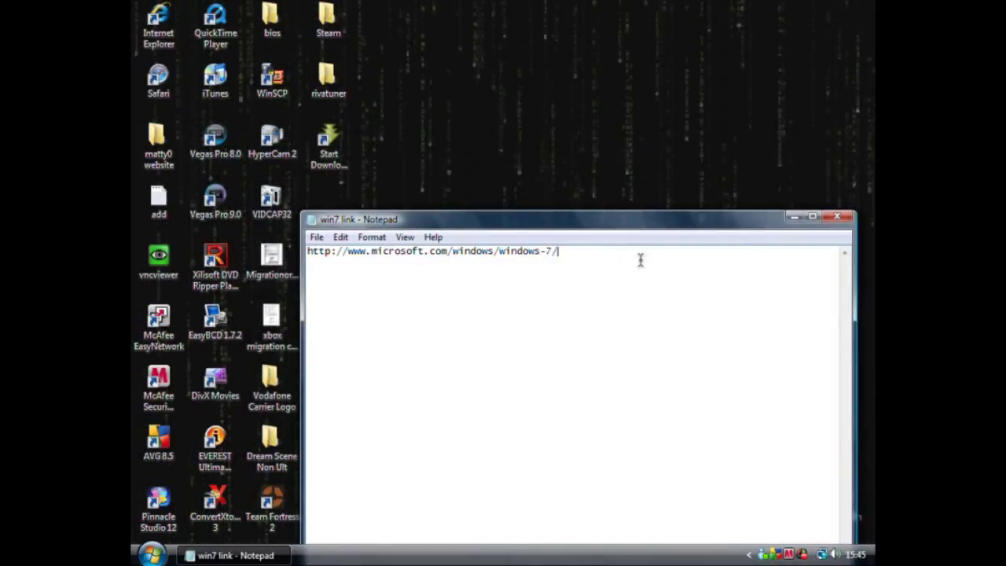
pyautogui.moveTo(641, 259); pyautogui.dragTo(306, 252)
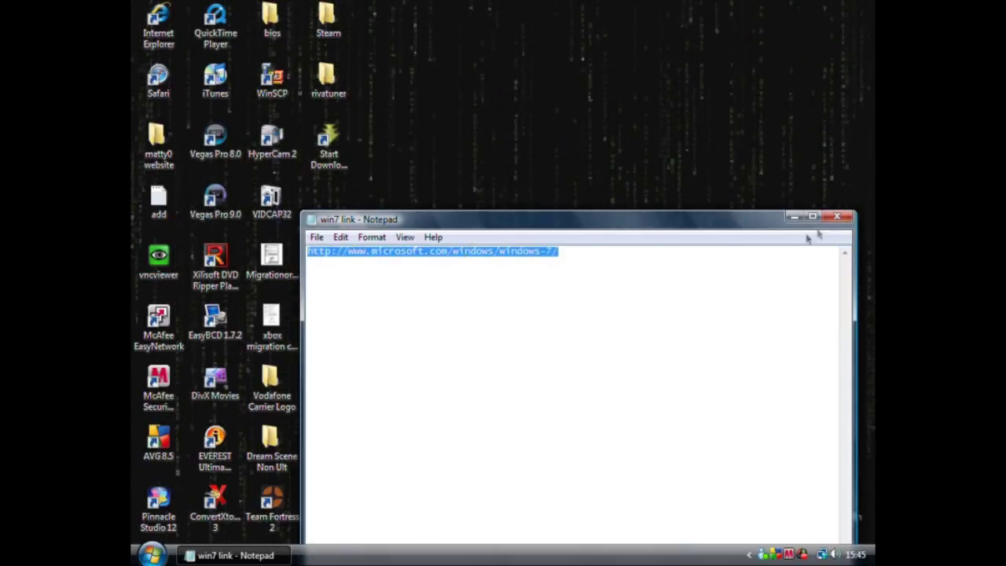
pyautogui.click(837, 217)
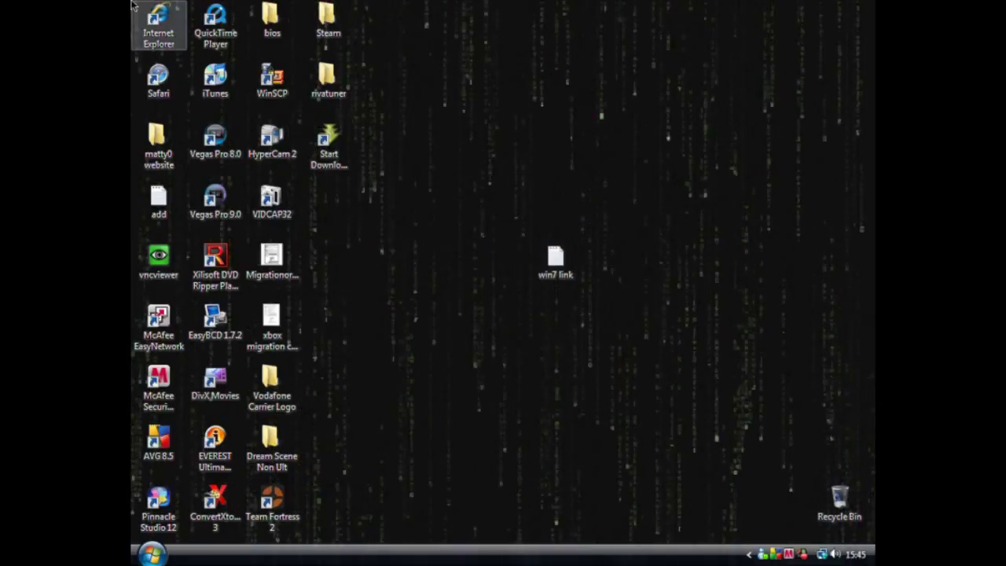
pyautogui.doubleClick(157, 24)
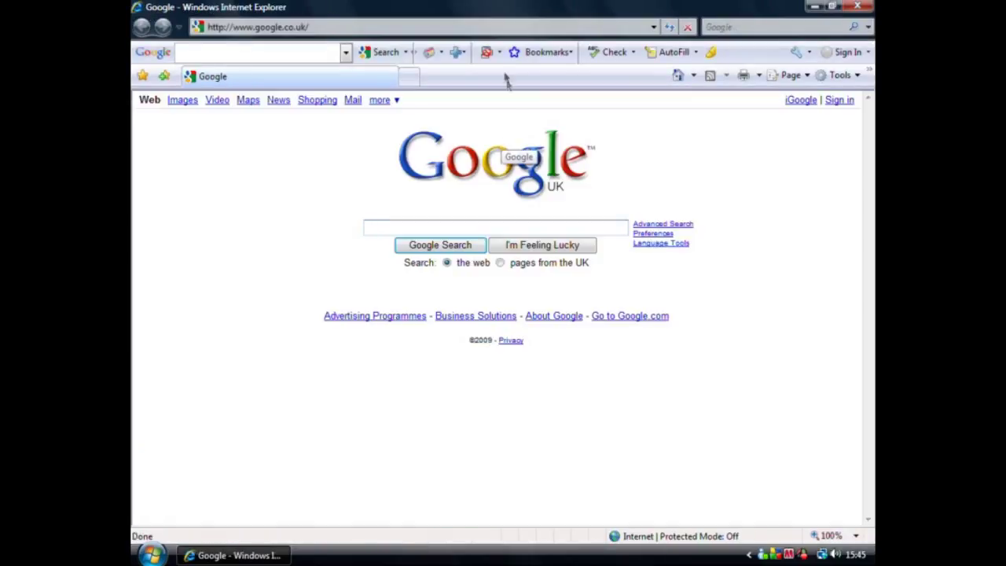
pyautogui.rightClick(455, 31)
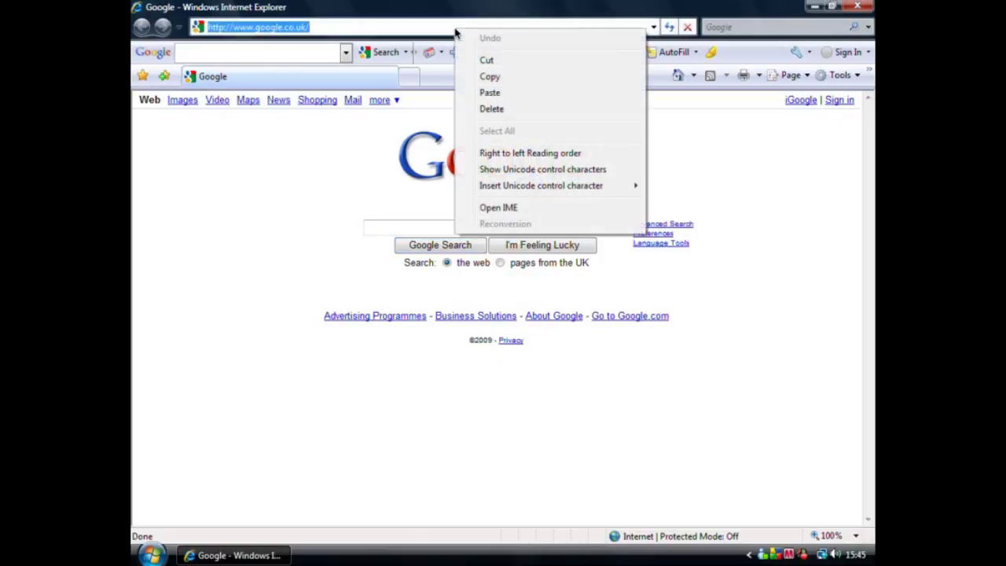
pyautogui.click(489, 94)
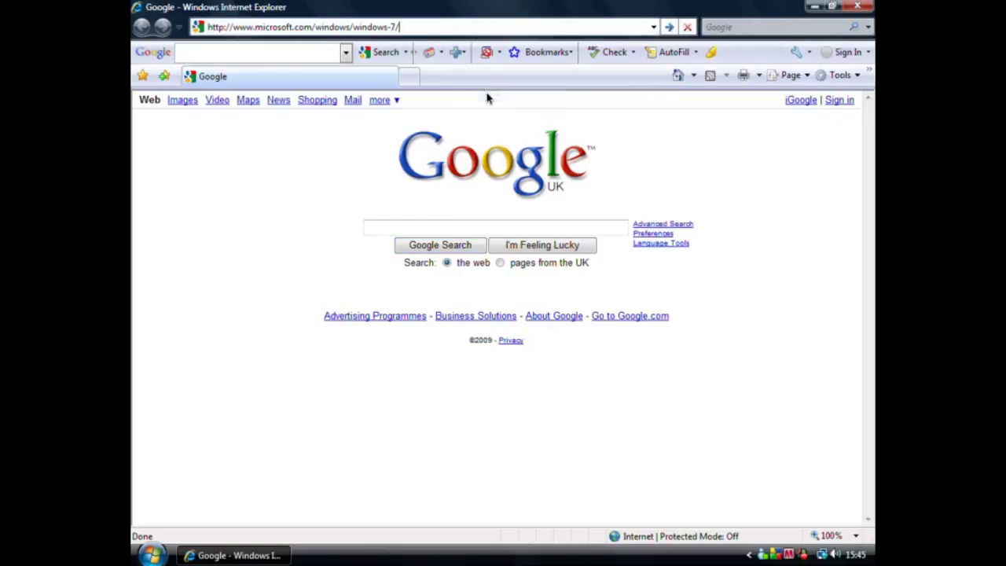
pyautogui.press('Return')
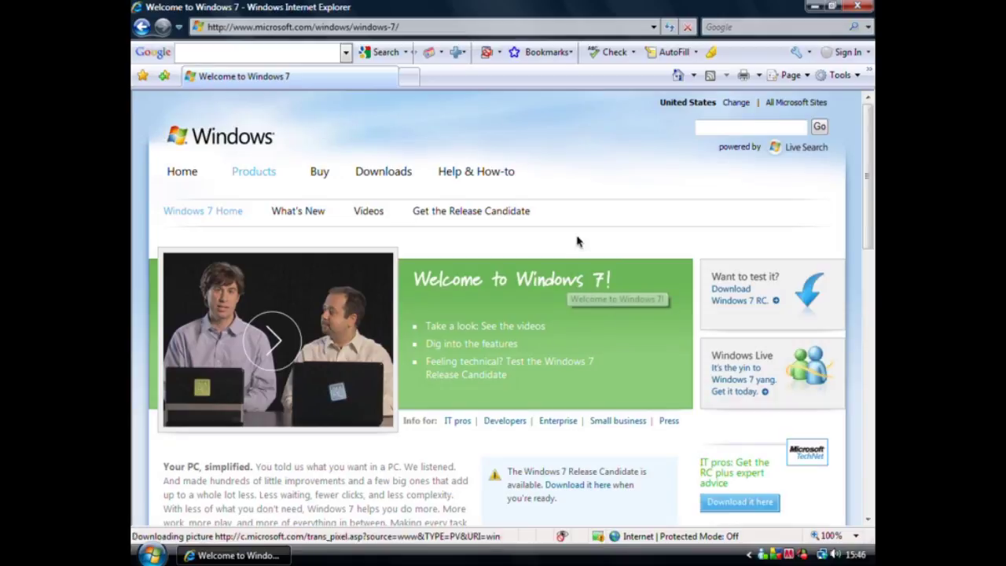
# - Read the Windows 7 welcome page and follow the Release Candidate download link
pyautogui.scroll(-7, 574, 271)
pyautogui.scroll(4, 572, 283)
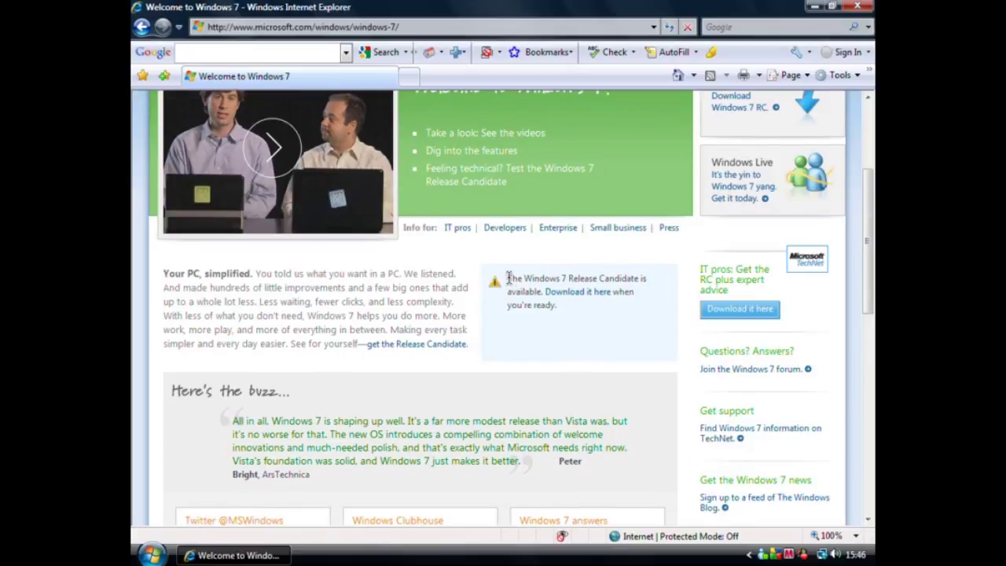
pyautogui.moveTo(508, 278); pyautogui.dragTo(544, 292)
pyautogui.click(598, 310)
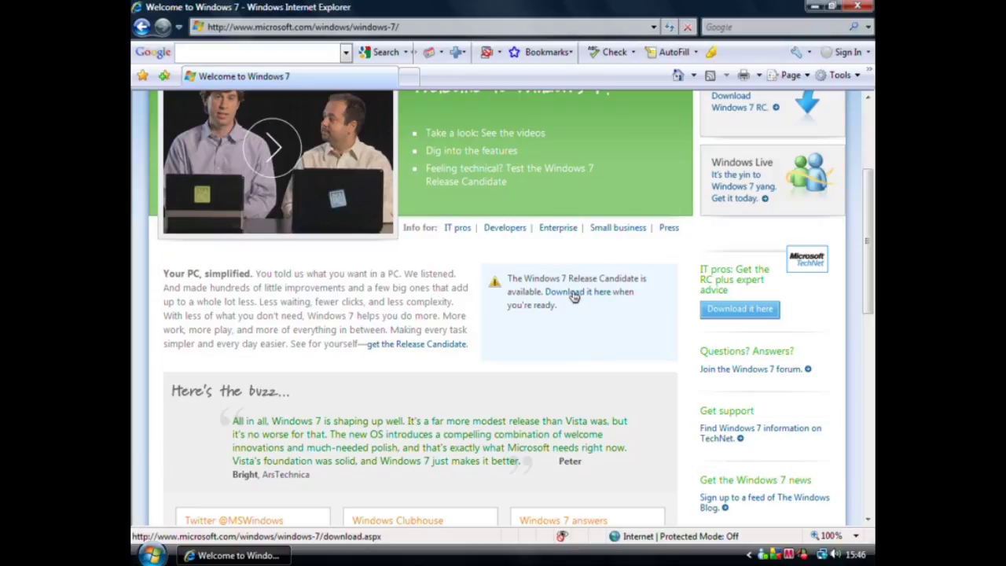
pyautogui.click(574, 294)
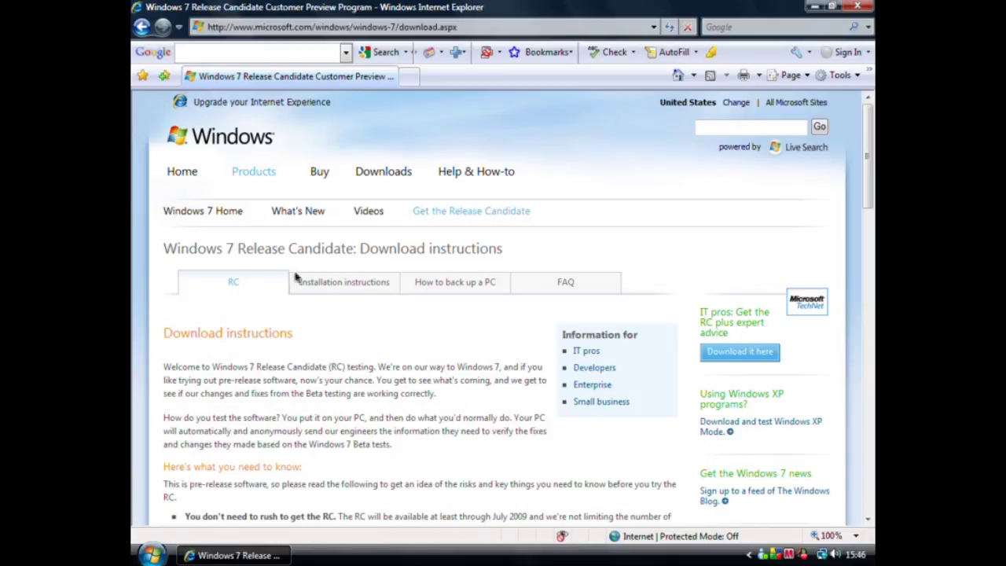
# - Read the Release Candidate heading and the 'Watch the calendar' paragraph
pyautogui.moveTo(240, 248); pyautogui.dragTo(354, 249)
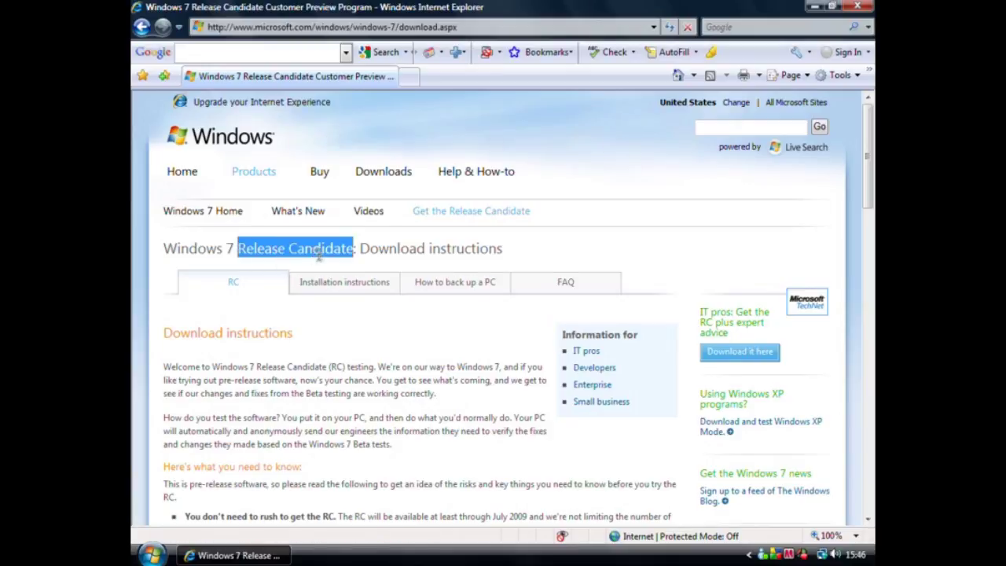
pyautogui.click(439, 249)
pyautogui.scroll(-5, 645, 244)
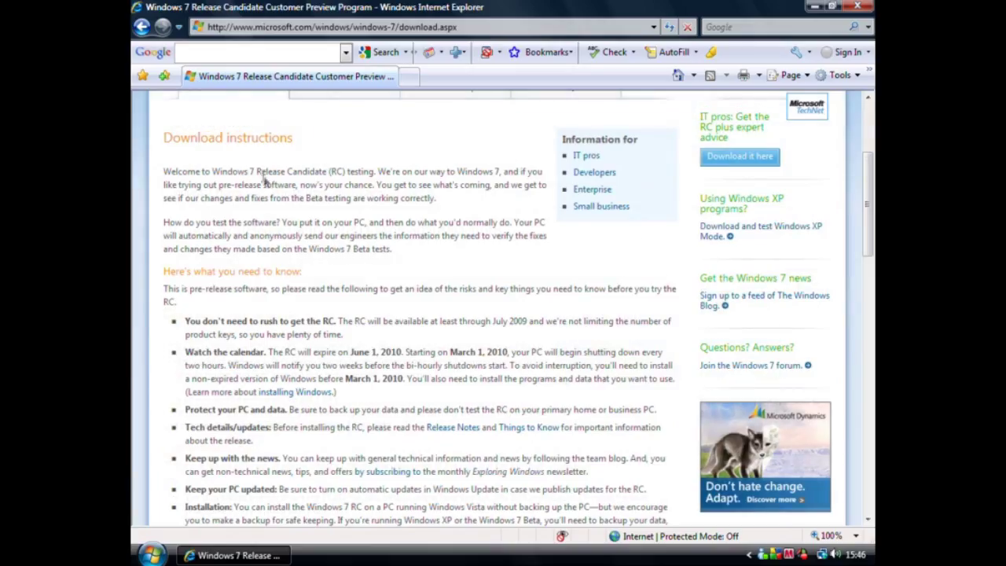
pyautogui.scroll(-3, 545, 299)
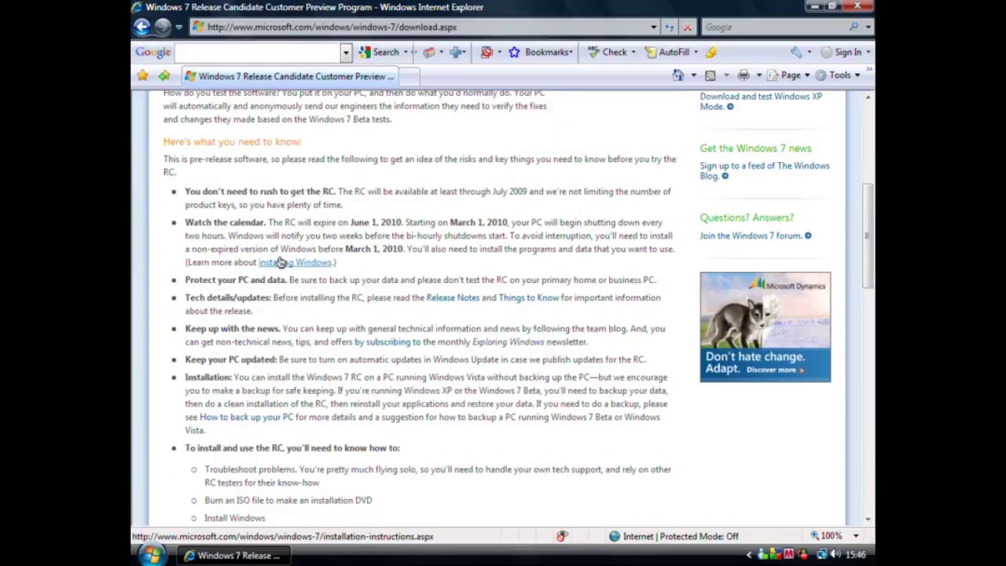
pyautogui.moveTo(401, 264); pyautogui.dragTo(176, 232)
pyautogui.click(407, 238)
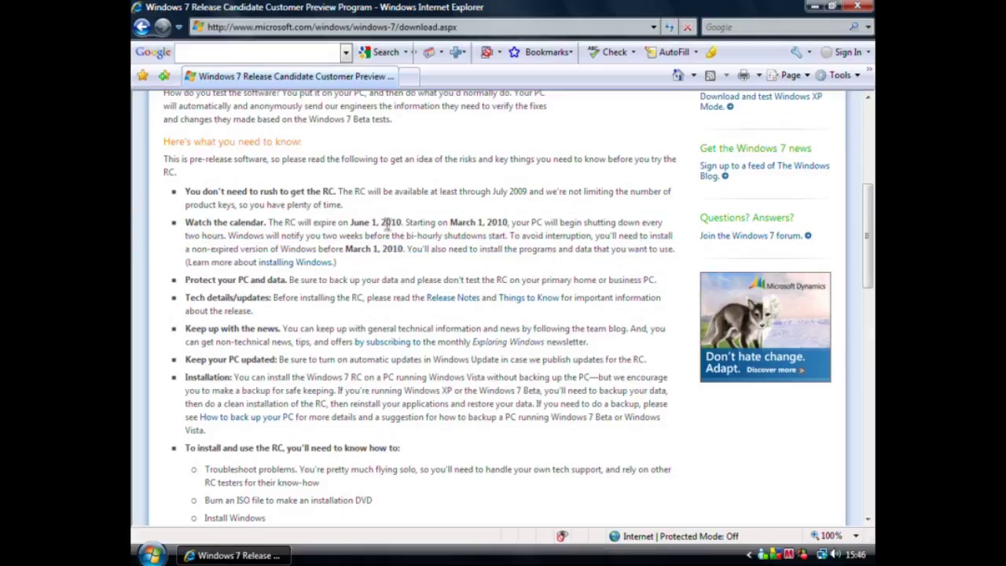
# - Note the June 1, 2010 expiry, then scroll down to the system requirements
pyautogui.moveTo(351, 222); pyautogui.dragTo(401, 224)
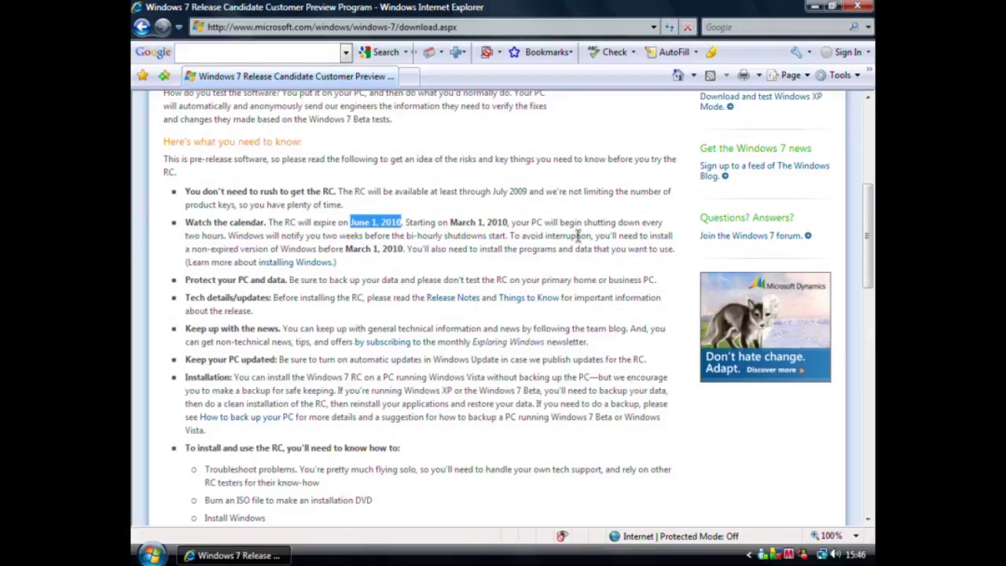
pyautogui.click(527, 236)
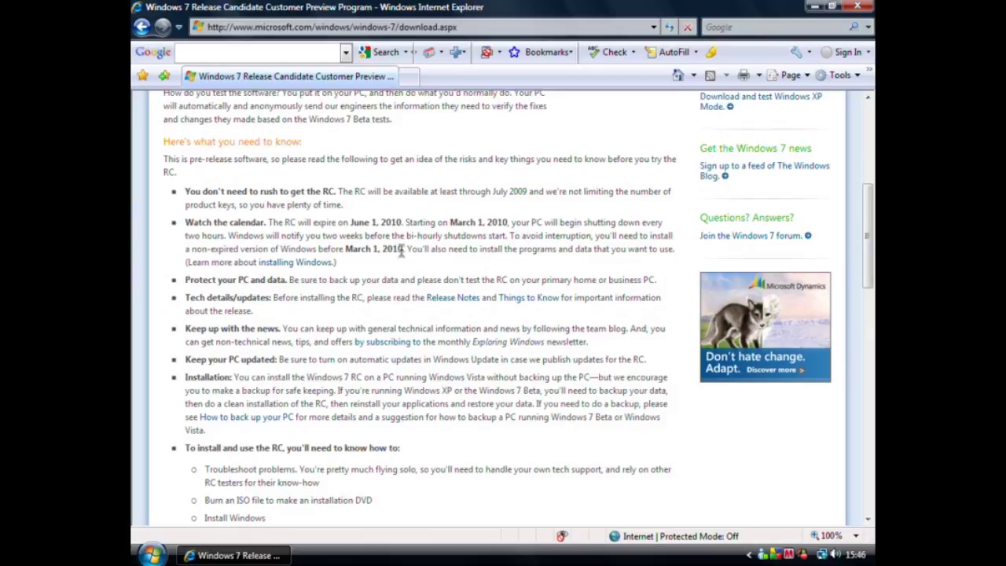
pyautogui.scroll(-2, 401, 250)
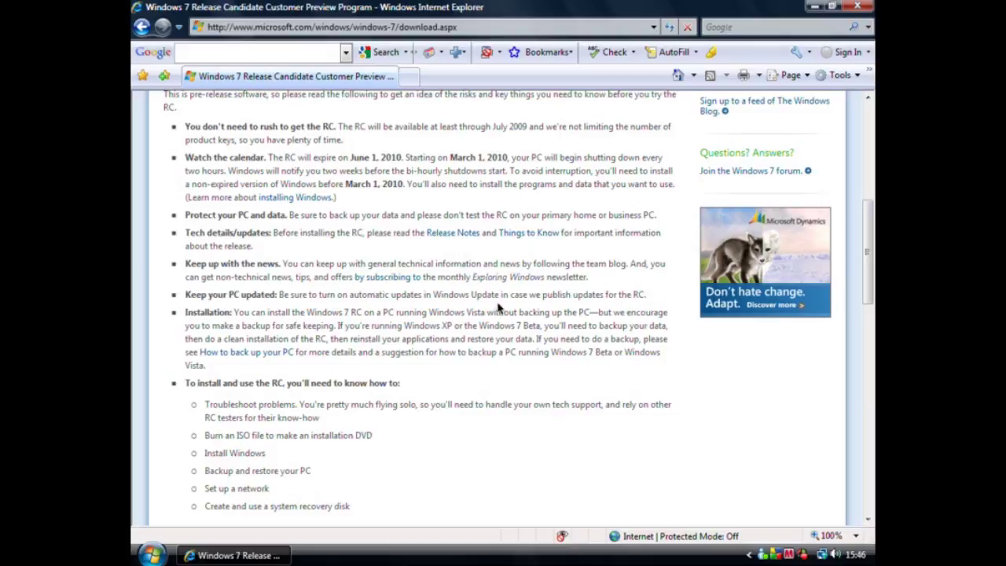
pyautogui.scroll(-4, 498, 308)
pyautogui.scroll(-1, 497, 308)
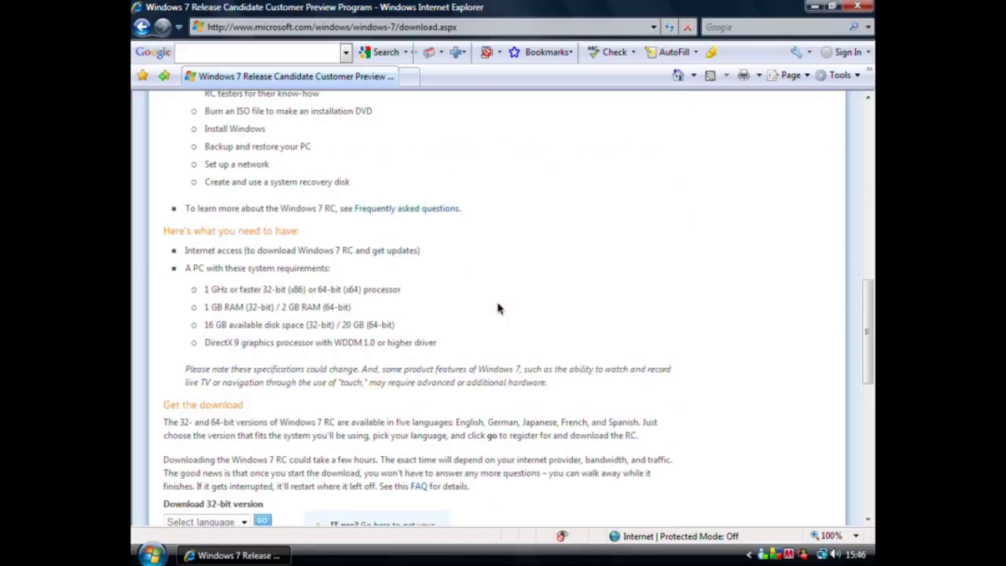
pyautogui.moveTo(448, 348); pyautogui.dragTo(217, 291)
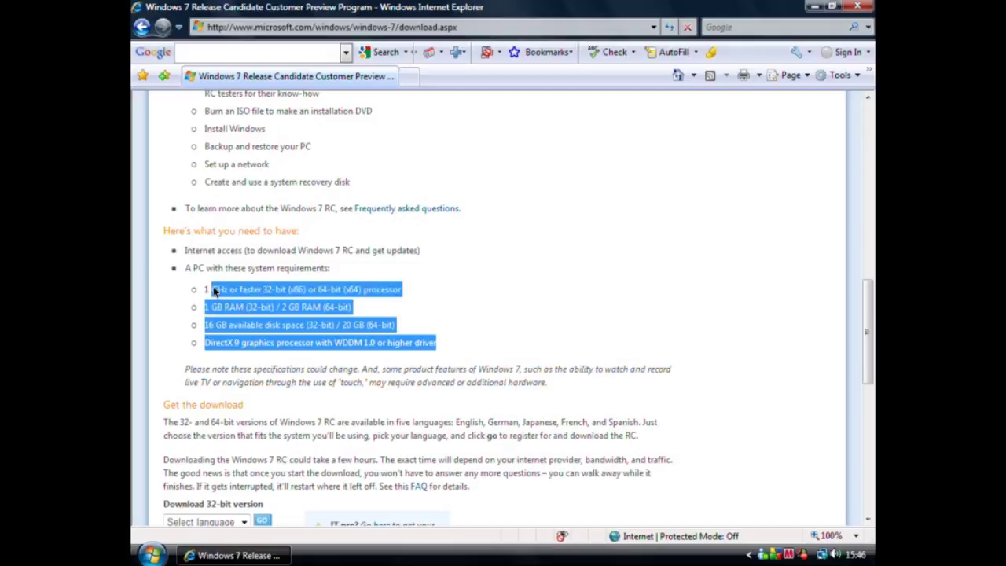
pyautogui.click(451, 305)
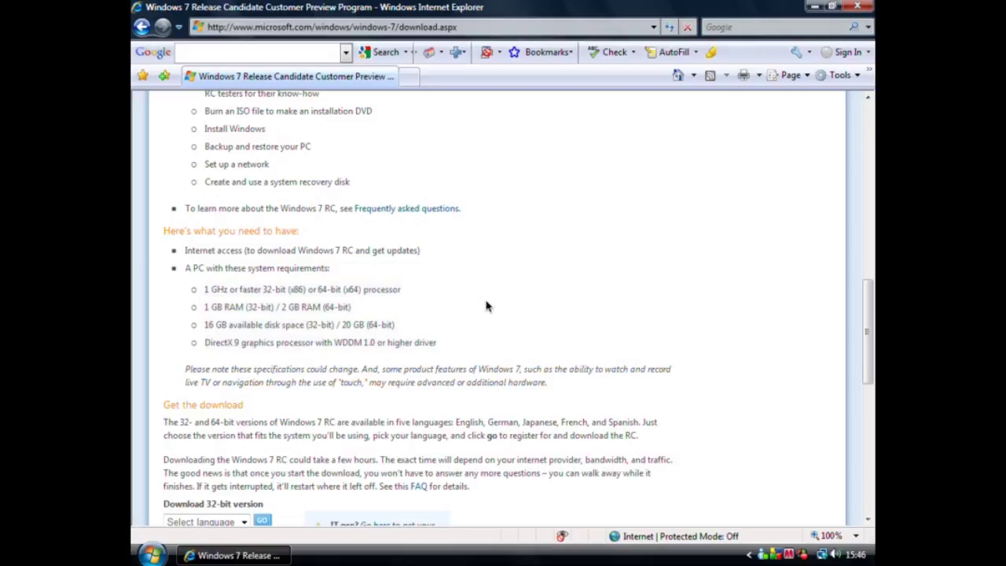
pyautogui.scroll(-1, 474, 323)
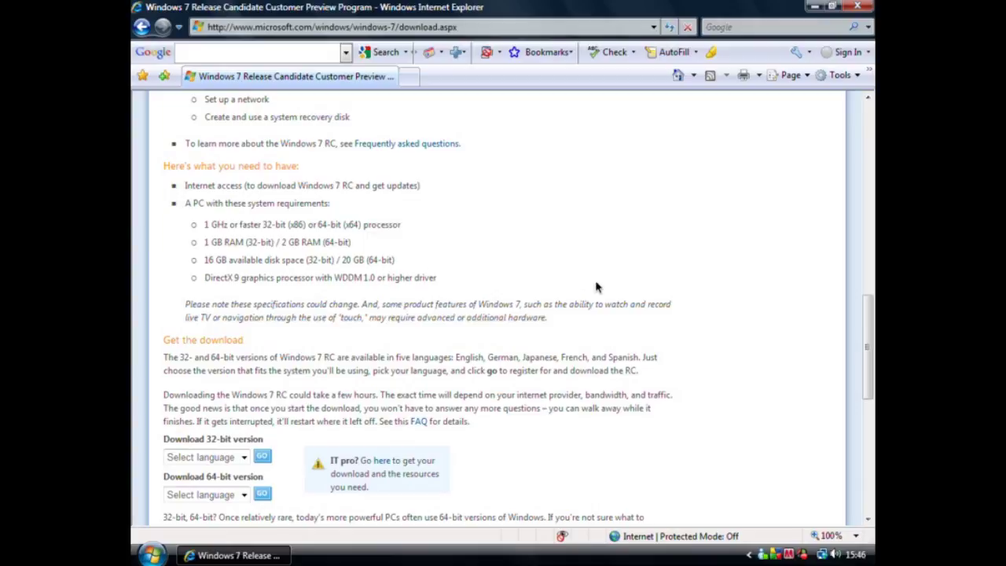
pyautogui.scroll(-1, 264, 334)
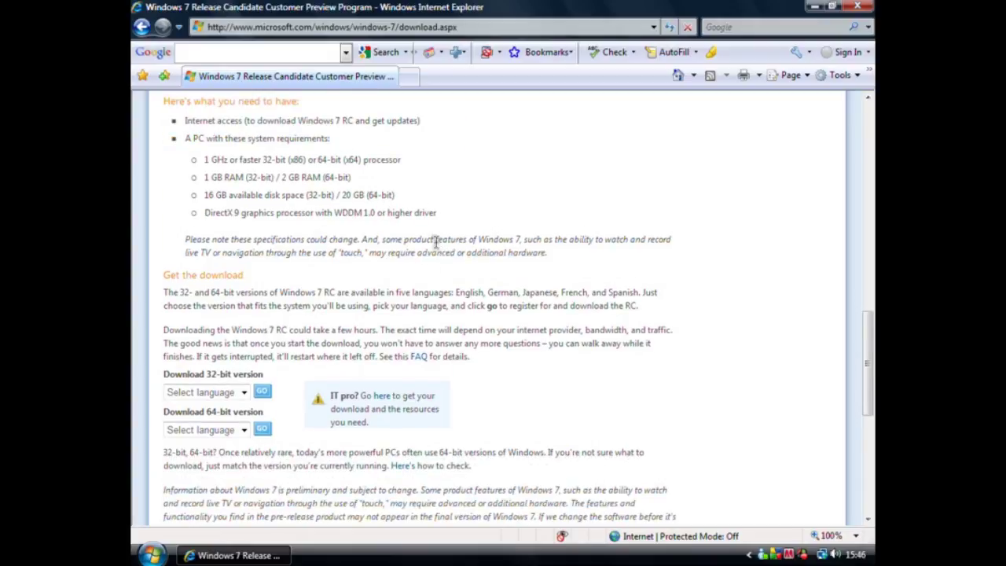
pyautogui.scroll(-1, 434, 242)
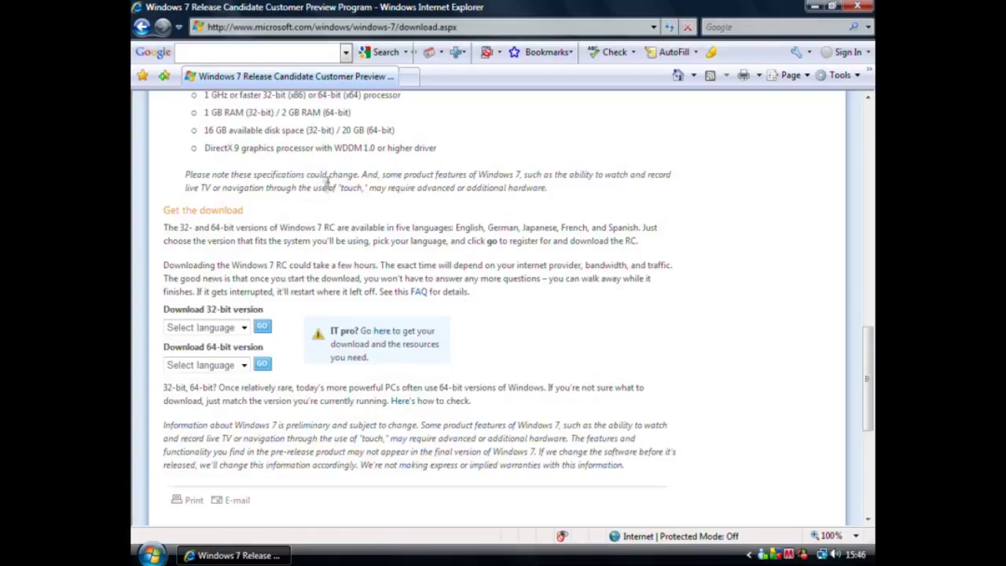
pyautogui.scroll(-1, 327, 182)
pyautogui.moveTo(164, 243); pyautogui.dragTo(167, 240)
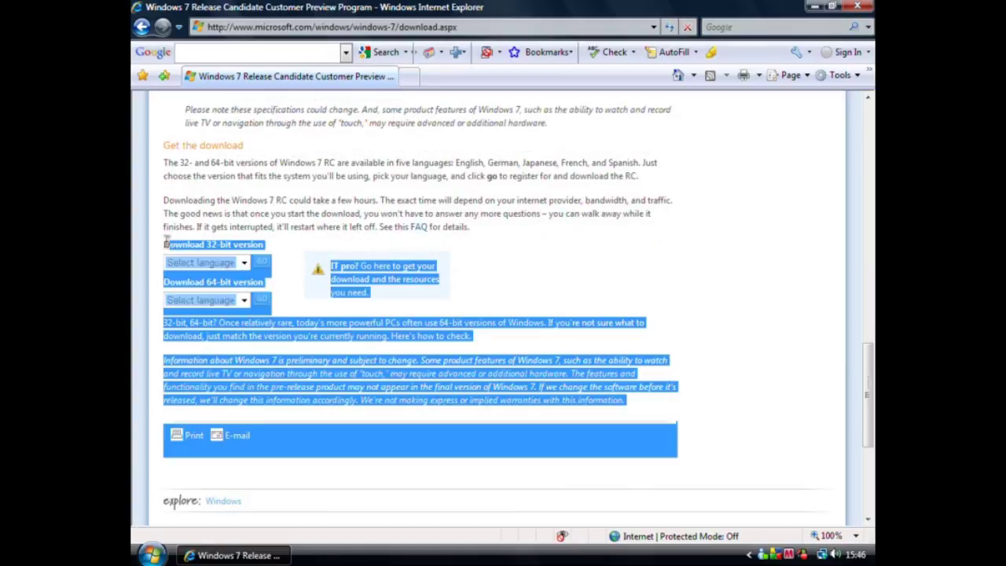
pyautogui.click(213, 242)
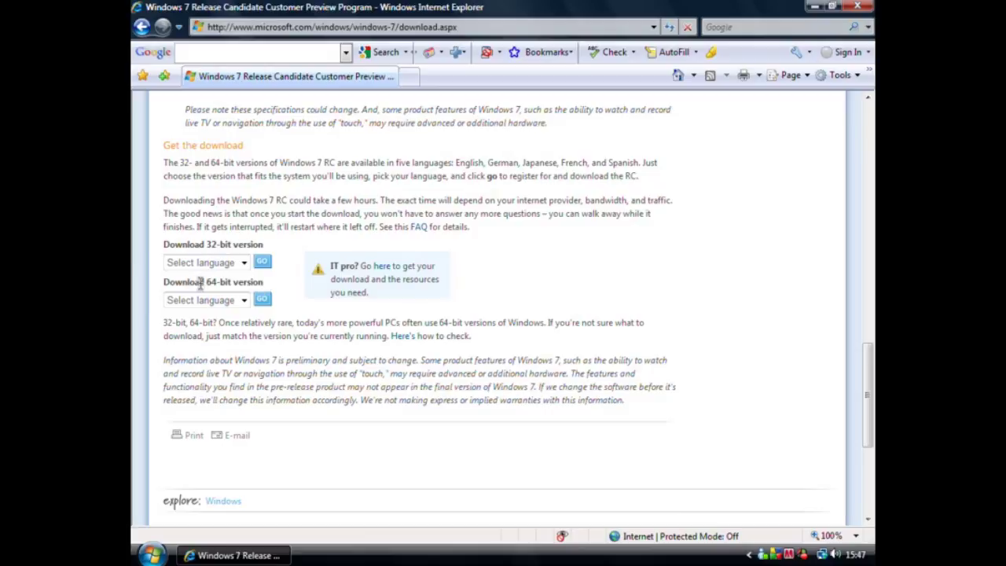
pyautogui.moveTo(163, 283); pyautogui.dragTo(243, 280)
# - Choose English for the 32-bit version and request that download
pyautogui.click(264, 283)
pyautogui.click(245, 263)
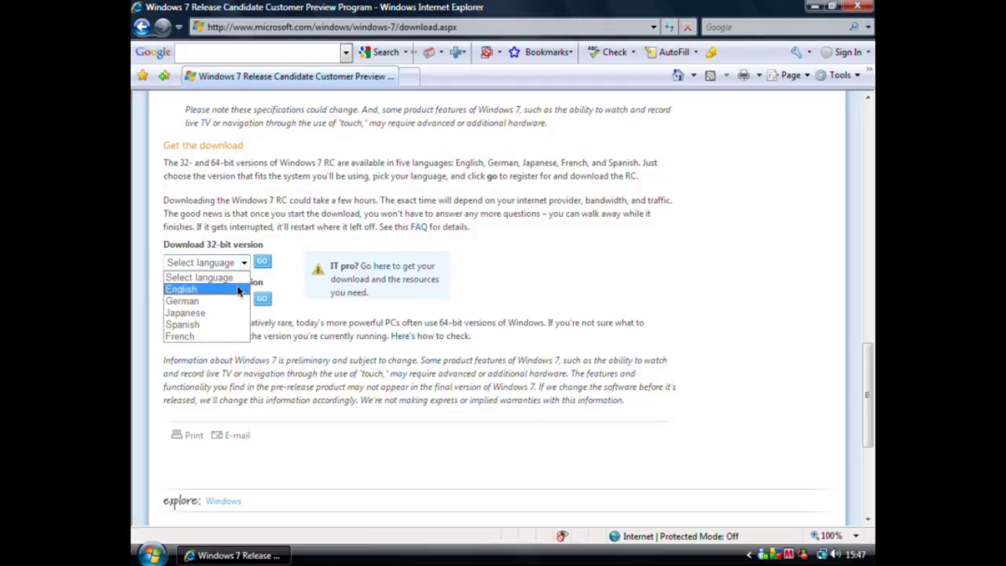
pyautogui.click(238, 291)
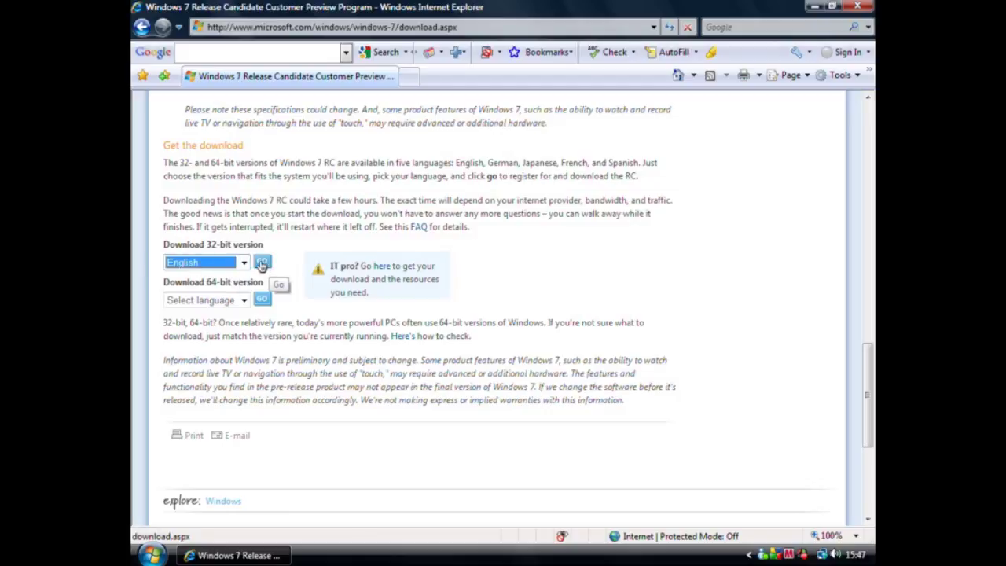
pyautogui.click(262, 265)
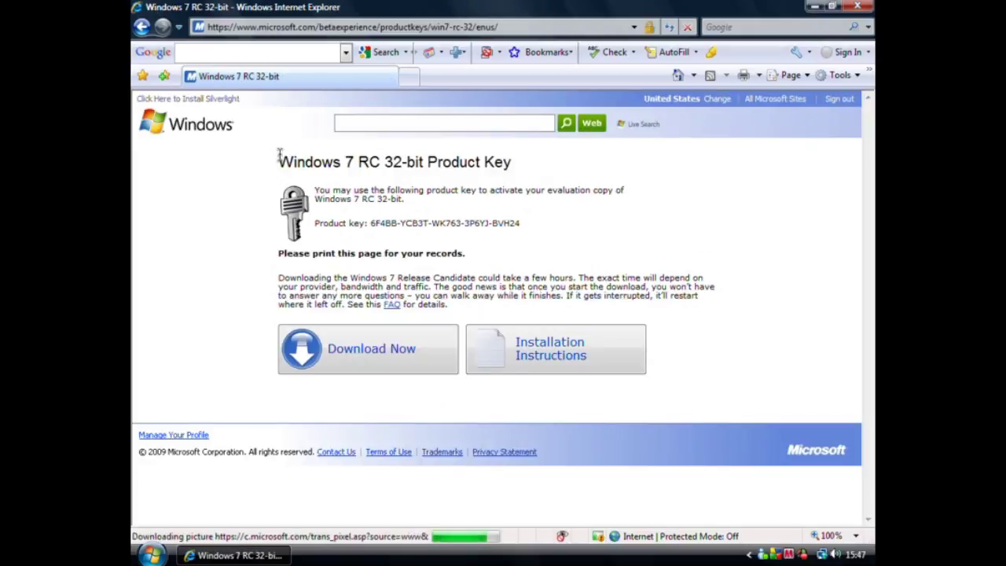
pyautogui.moveTo(537, 224); pyautogui.dragTo(629, 234)
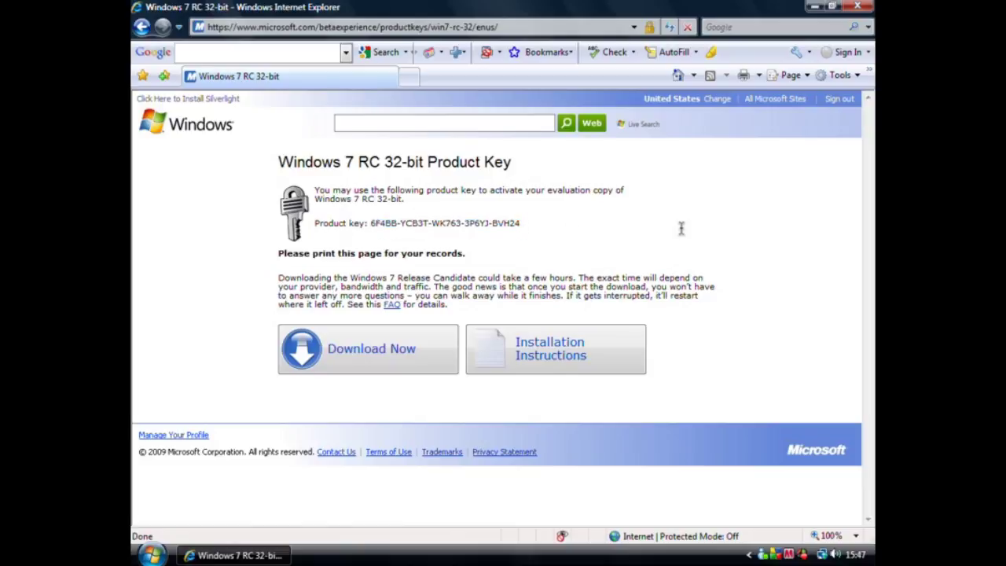
pyautogui.moveTo(396, 238); pyautogui.dragTo(384, 228)
pyautogui.click(458, 220)
pyautogui.moveTo(573, 213); pyautogui.dragTo(370, 224)
pyautogui.click(598, 217)
pyautogui.moveTo(591, 225); pyautogui.dragTo(390, 212)
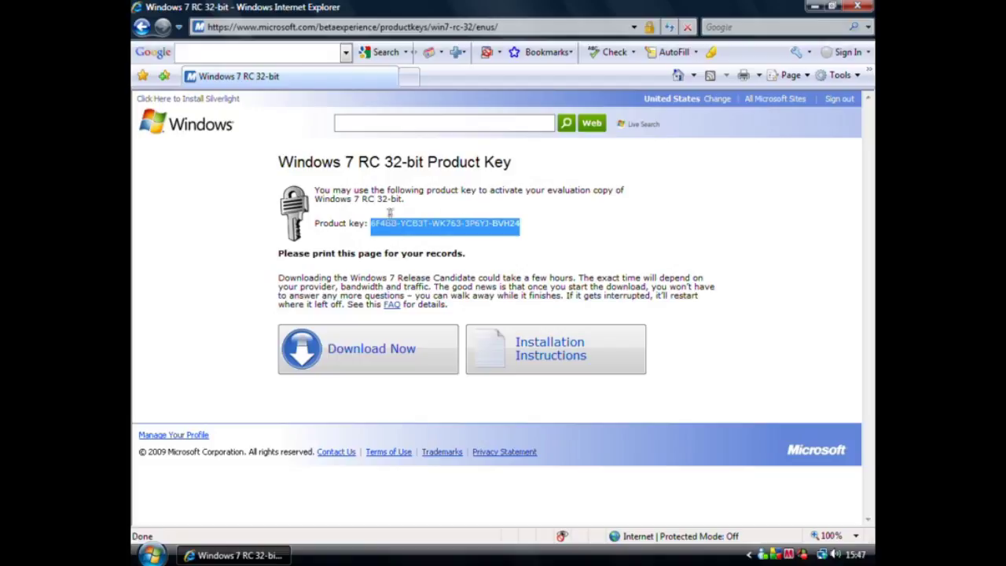
pyautogui.click(400, 222)
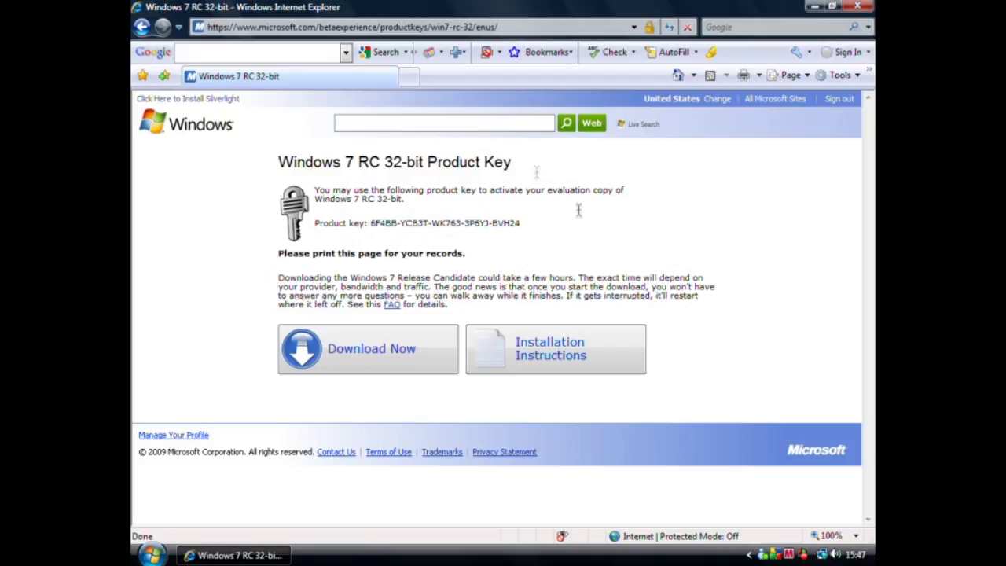
pyautogui.moveTo(542, 223)
pyautogui.mouseDown()
pyautogui.moveTo(504, 227)
pyautogui.moveTo(544, 229)
pyautogui.mouseUp()
pyautogui.moveTo(607, 231); pyautogui.dragTo(576, 239)
pyautogui.click(373, 355)
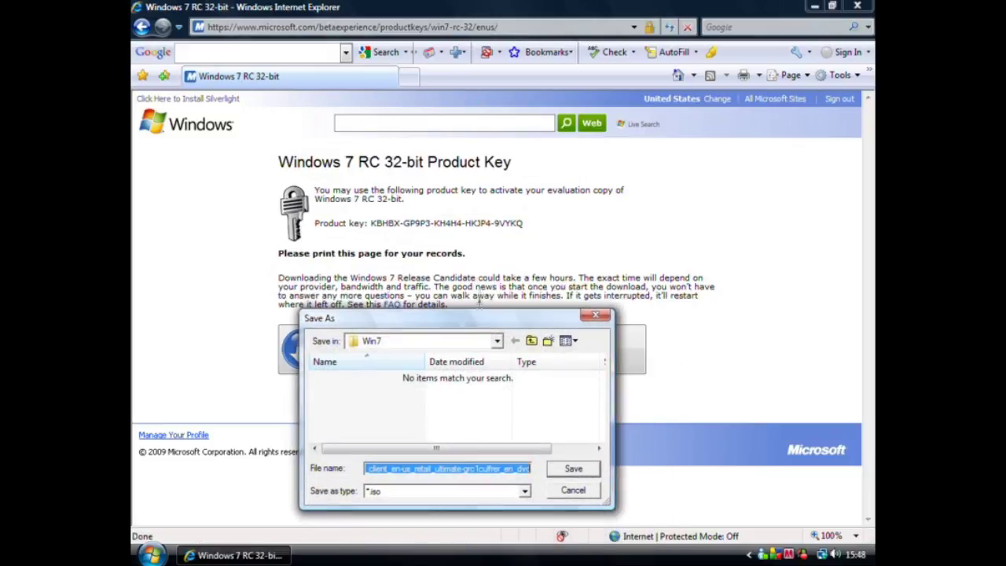
# - Select the end of the issued product key and bring the save dialog forward
pyautogui.moveTo(522, 224); pyautogui.dragTo(582, 227)
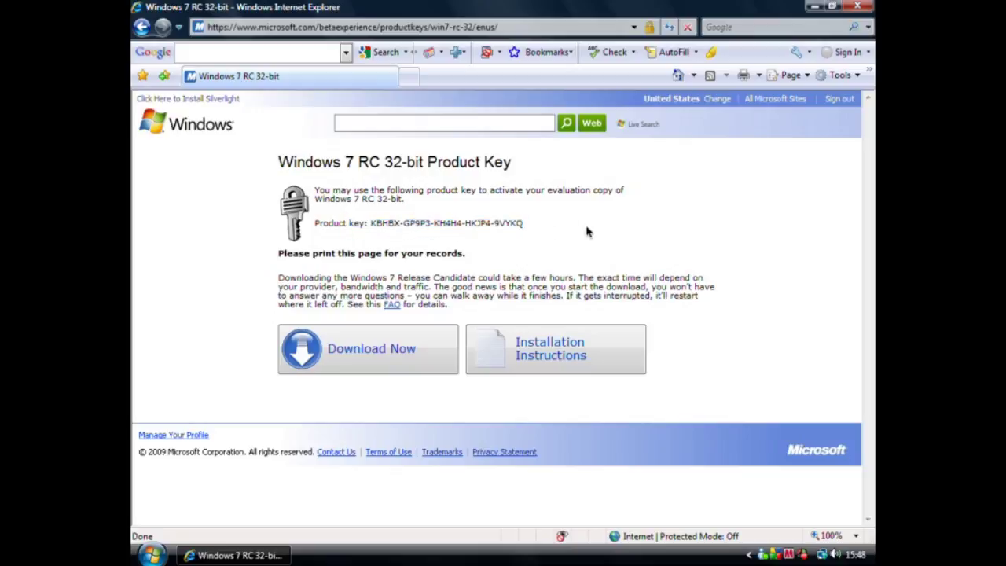
pyautogui.hotkey('alt', 'Tab')
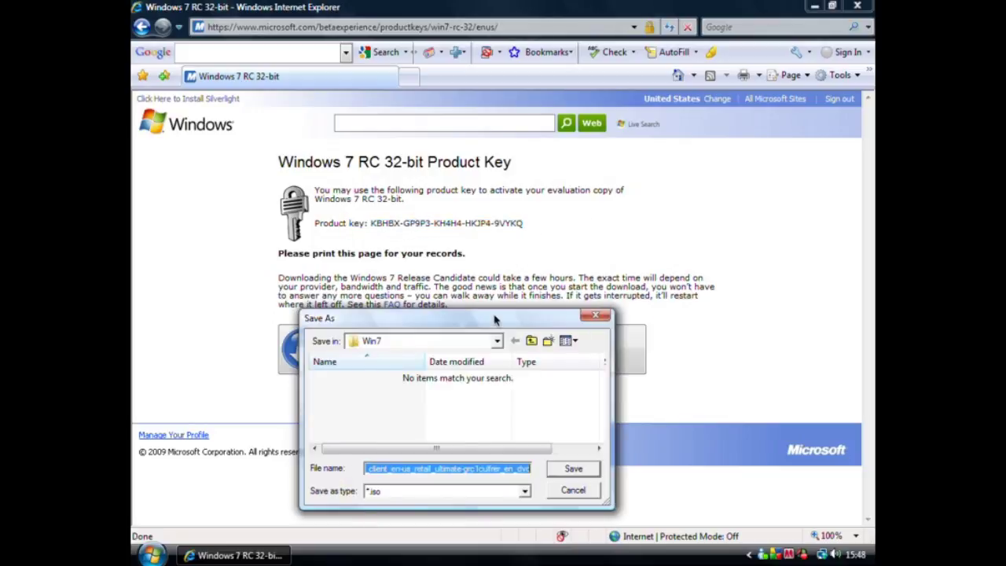
pyautogui.moveTo(495, 320); pyautogui.dragTo(554, 116)
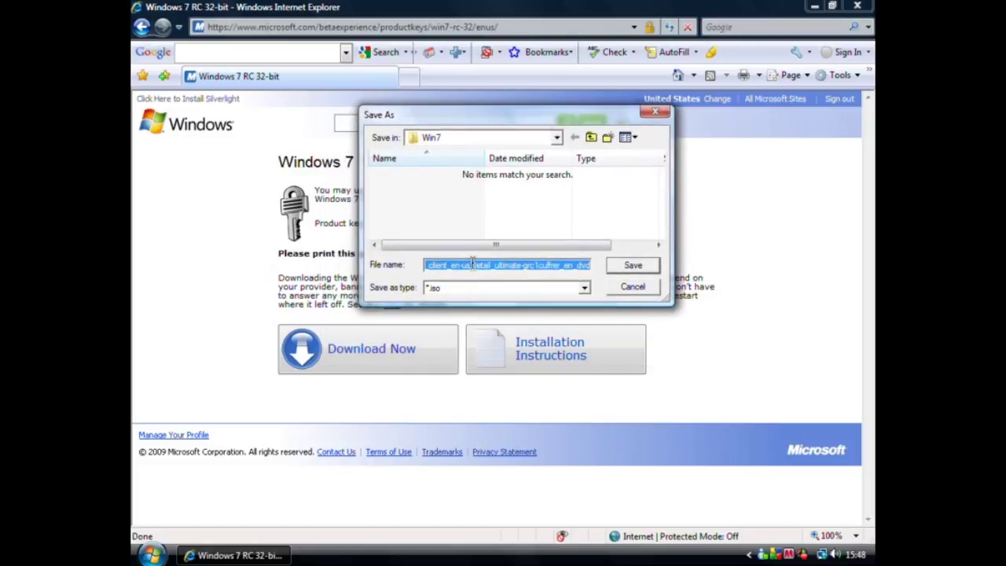
# - Save the Windows 7 RC ISO into the Win7 folder under Downloads
pyautogui.click(592, 137)
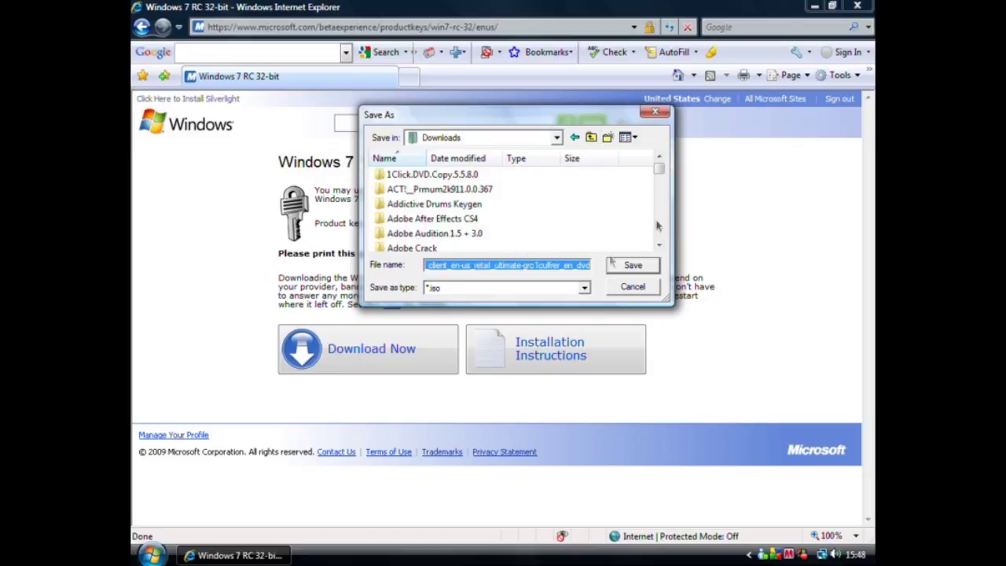
pyautogui.moveTo(659, 167); pyautogui.dragTo(654, 231)
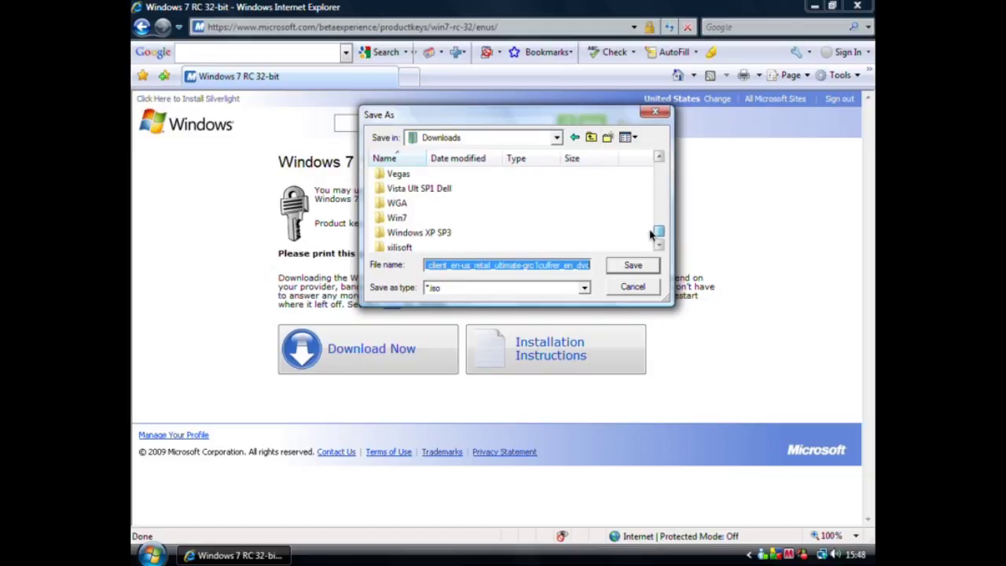
pyautogui.click(477, 219)
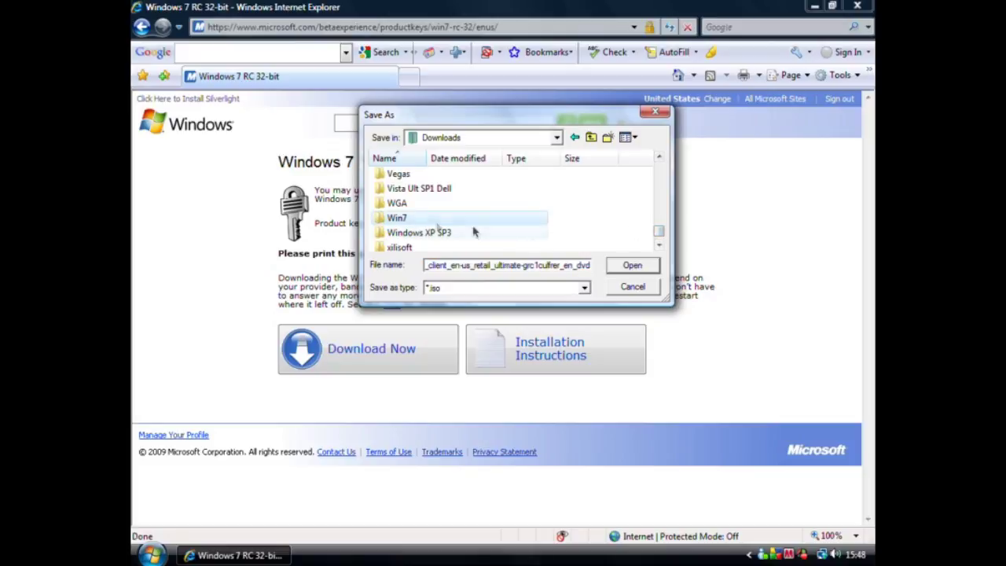
pyautogui.click(640, 268)
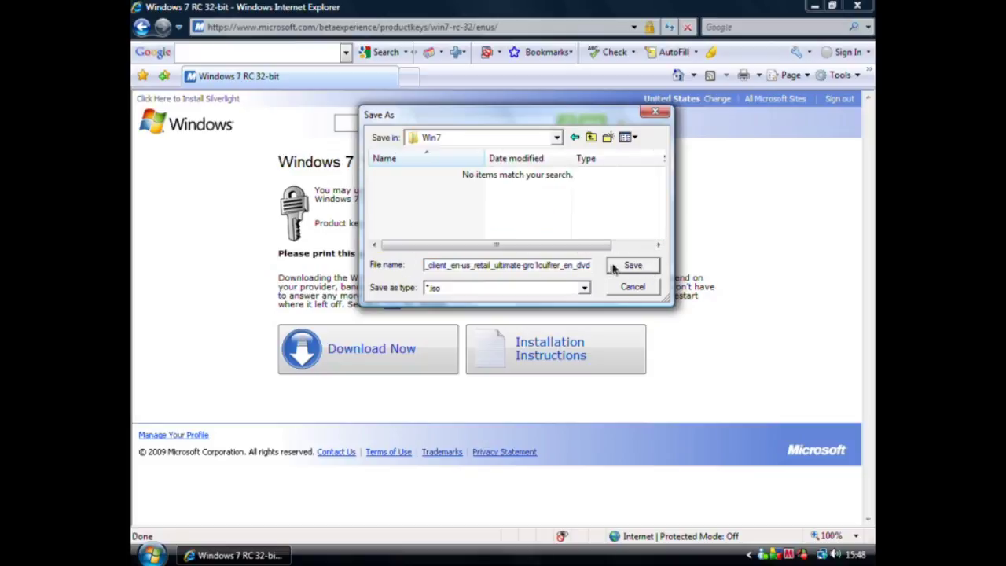
pyautogui.click(633, 265)
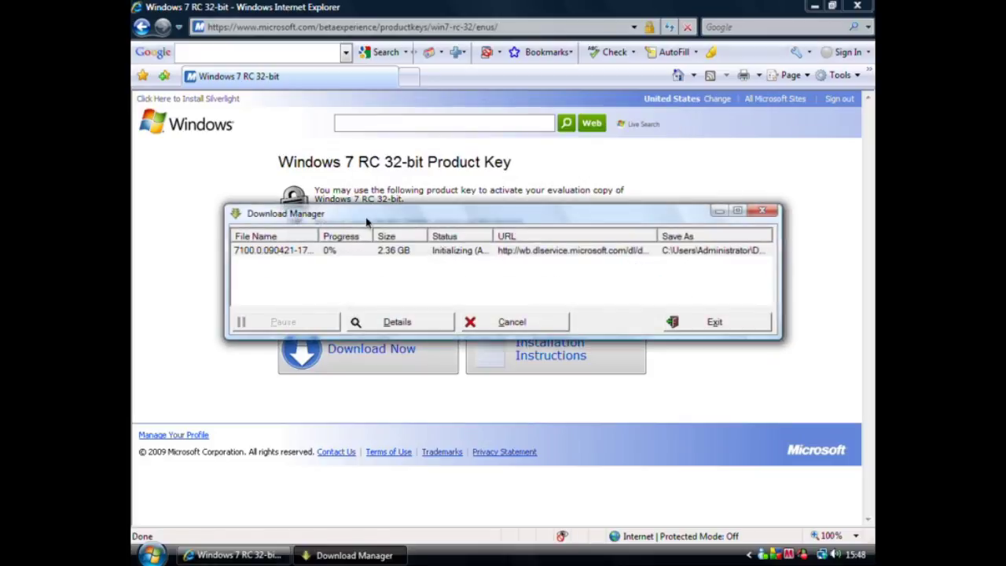
pyautogui.moveTo(367, 220); pyautogui.dragTo(380, 203)
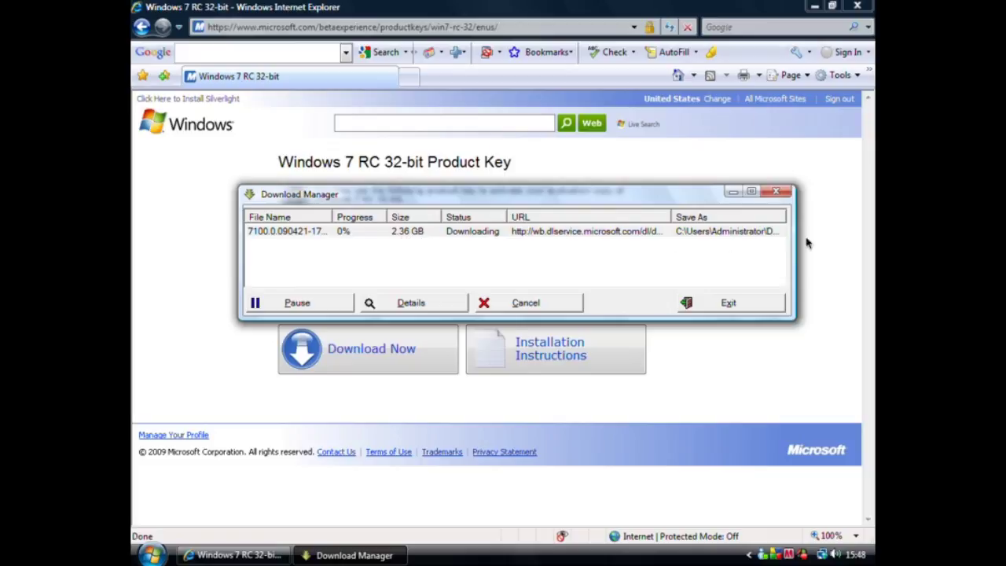
# - Select the 2.36 GB Windows 7 RC ISO entry while it downloads to 100%
pyautogui.click(343, 233)
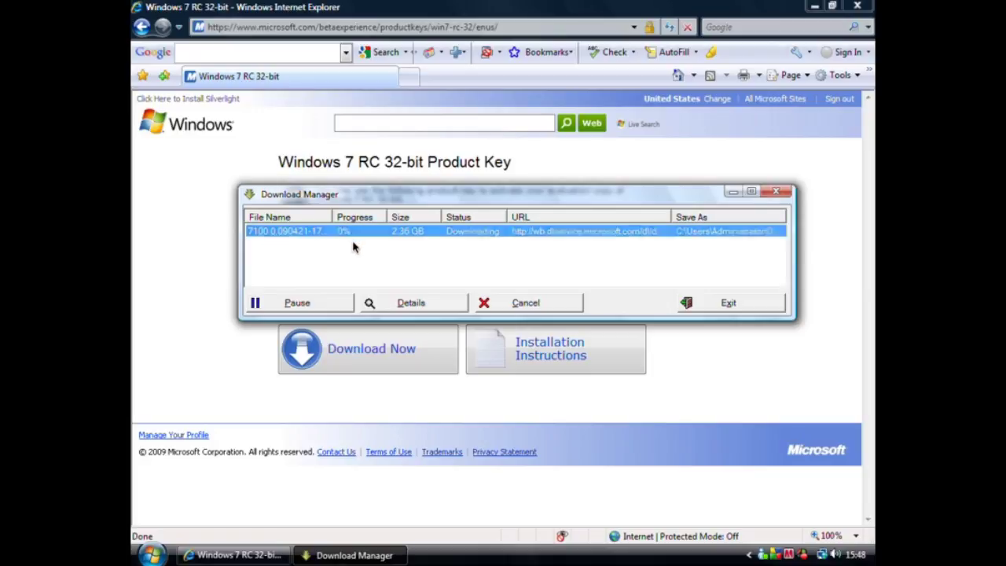
pyautogui.click(353, 247)
pyautogui.click(346, 232)
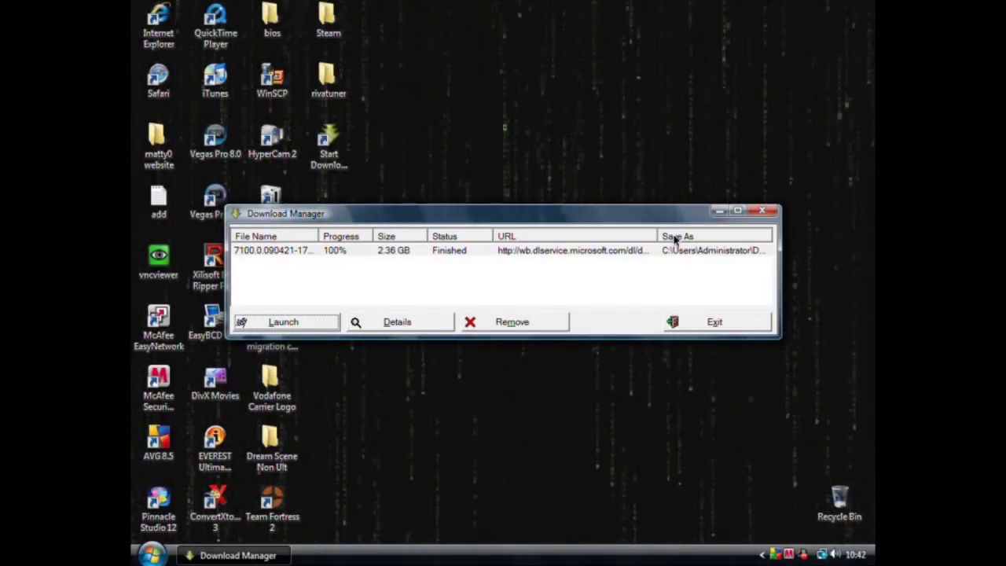
# - Select the finished download, exit Download Manager confirming Yes, and open the Start menu
pyautogui.moveTo(626, 220); pyautogui.dragTo(647, 220)
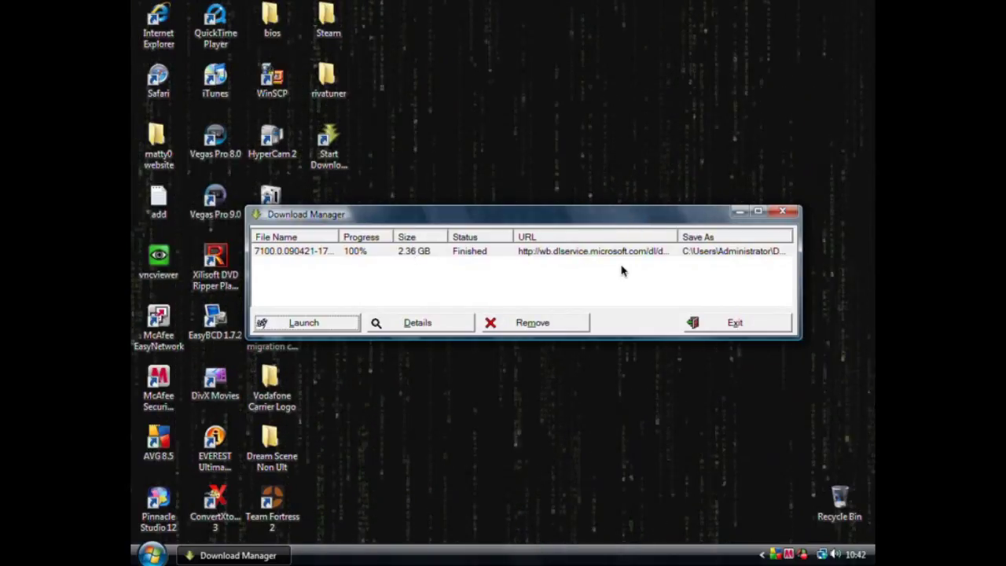
pyautogui.click(412, 252)
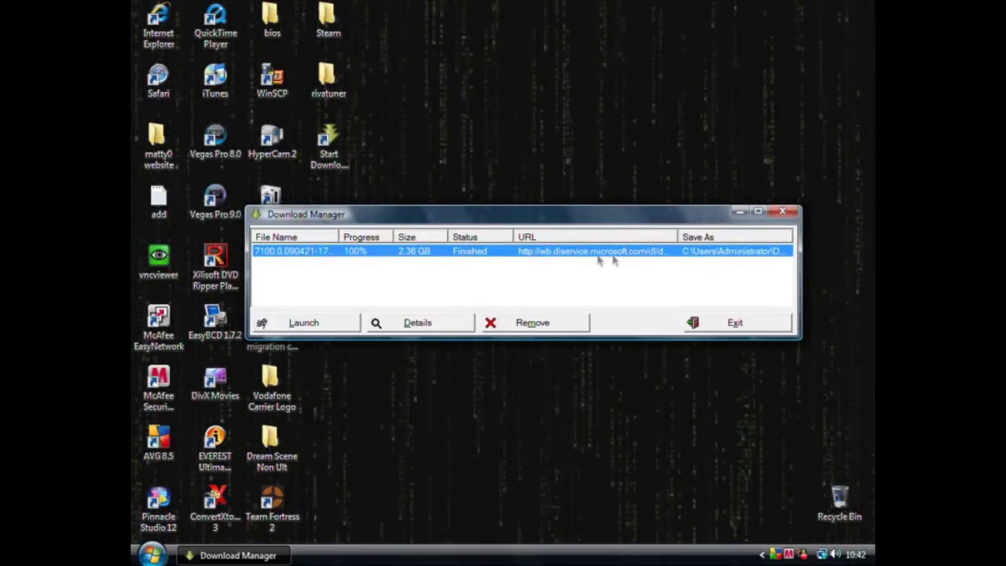
pyautogui.click(749, 323)
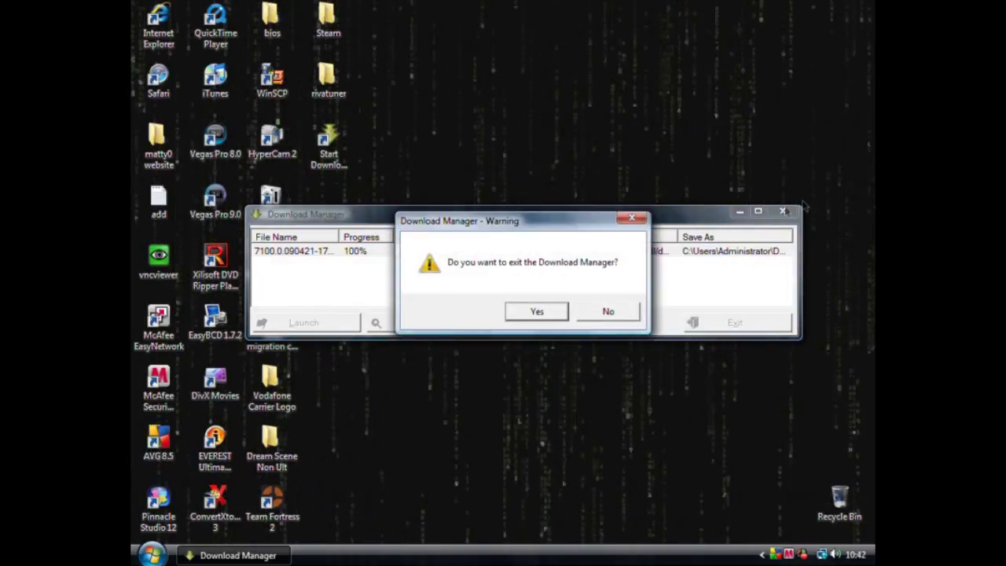
pyautogui.click(563, 311)
pyautogui.click(152, 554)
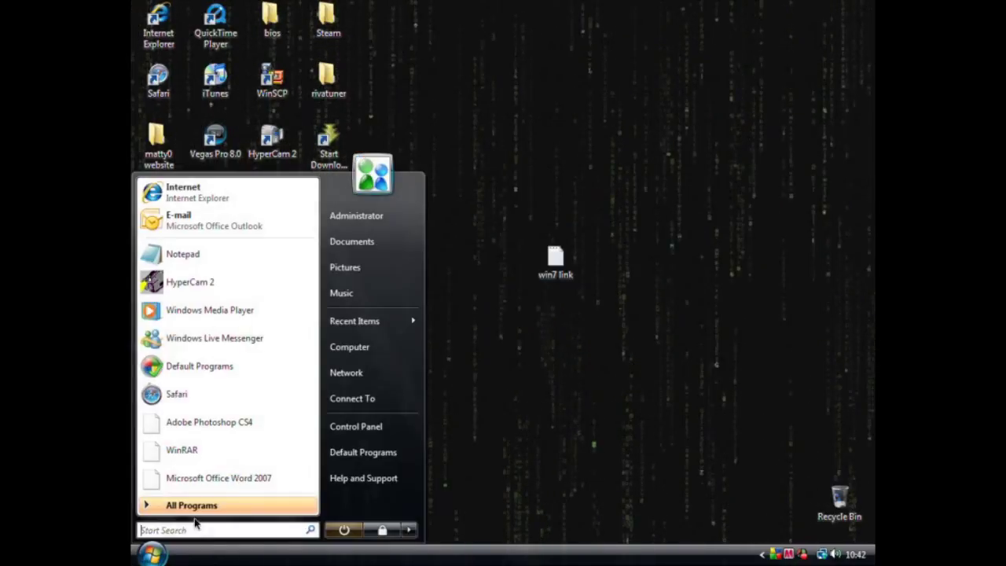
# - Browse Administrator > Downloads > Win7, widen the Name column, and open the Windows 7 ISO
pyautogui.click(370, 205)
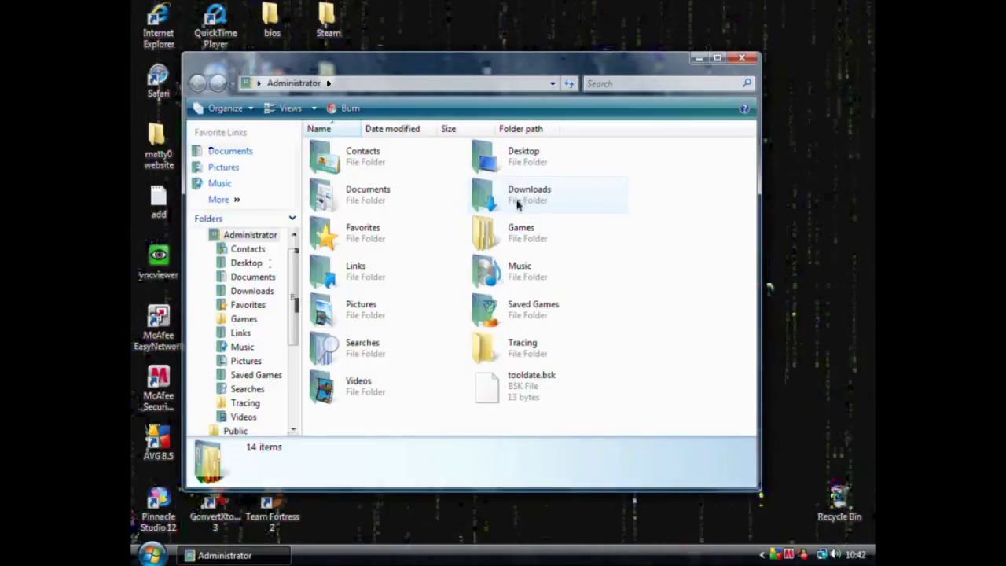
pyautogui.doubleClick(517, 198)
pyautogui.scroll(-11, 504, 338)
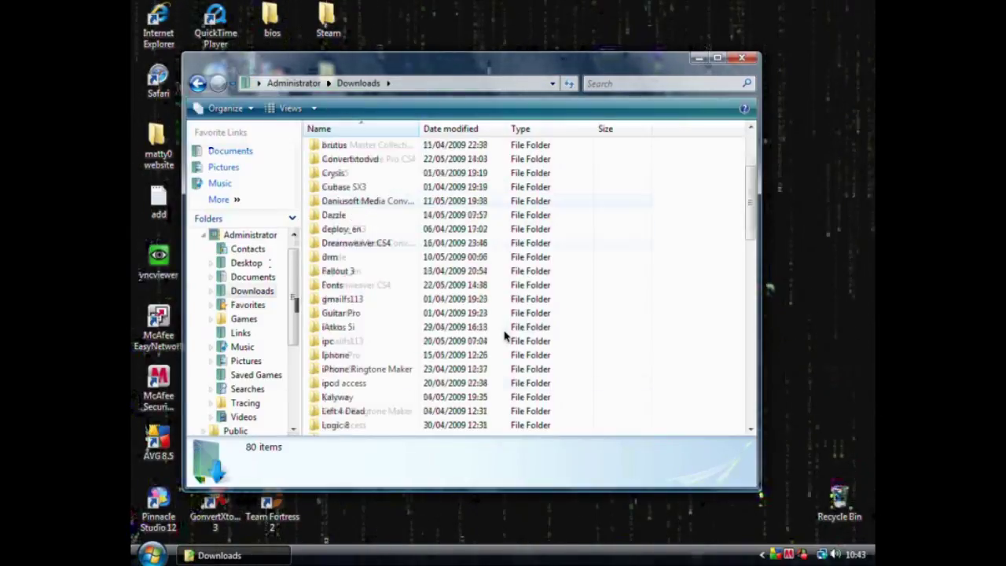
pyautogui.scroll(-4, 454, 351)
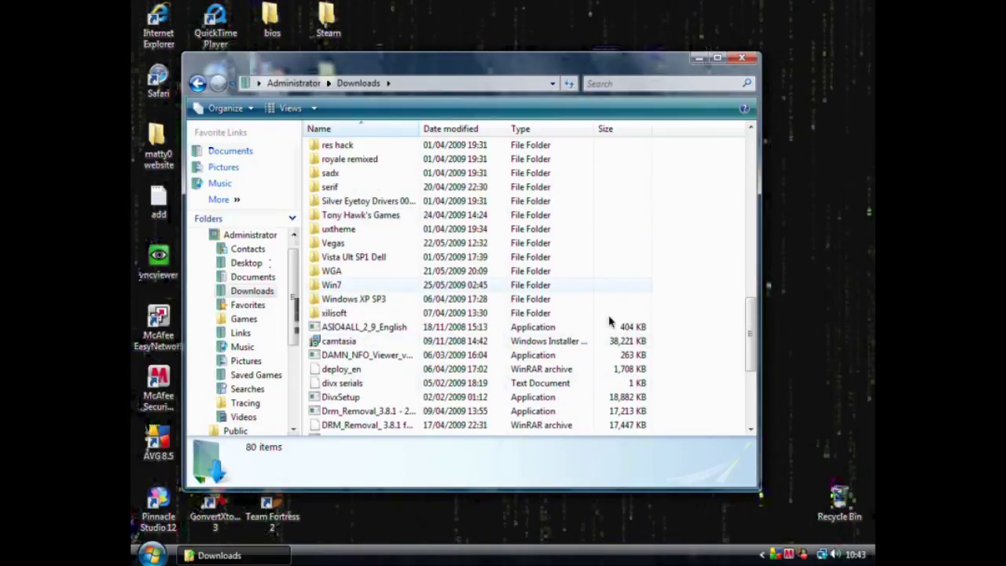
pyautogui.doubleClick(349, 285)
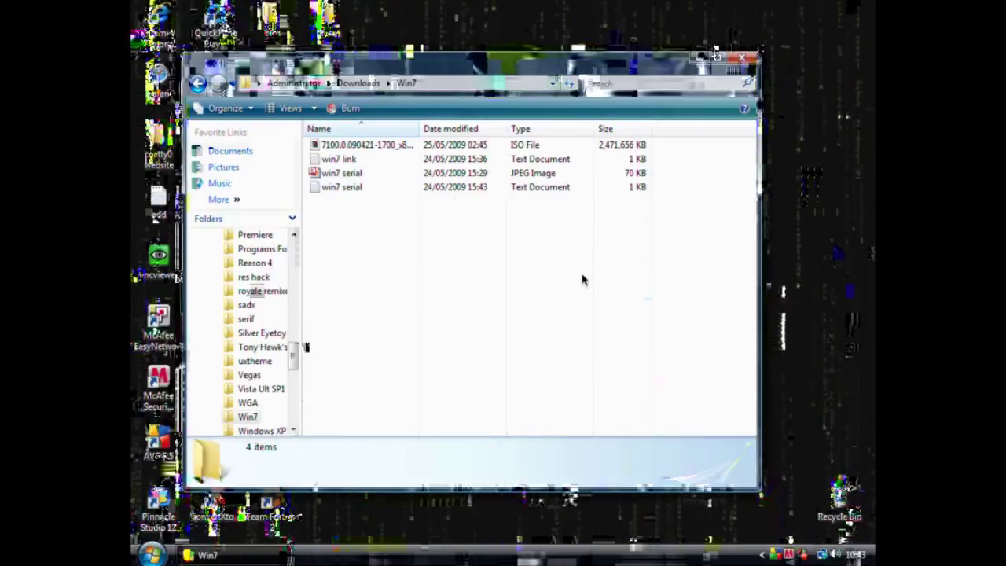
pyautogui.doubleClick(419, 128)
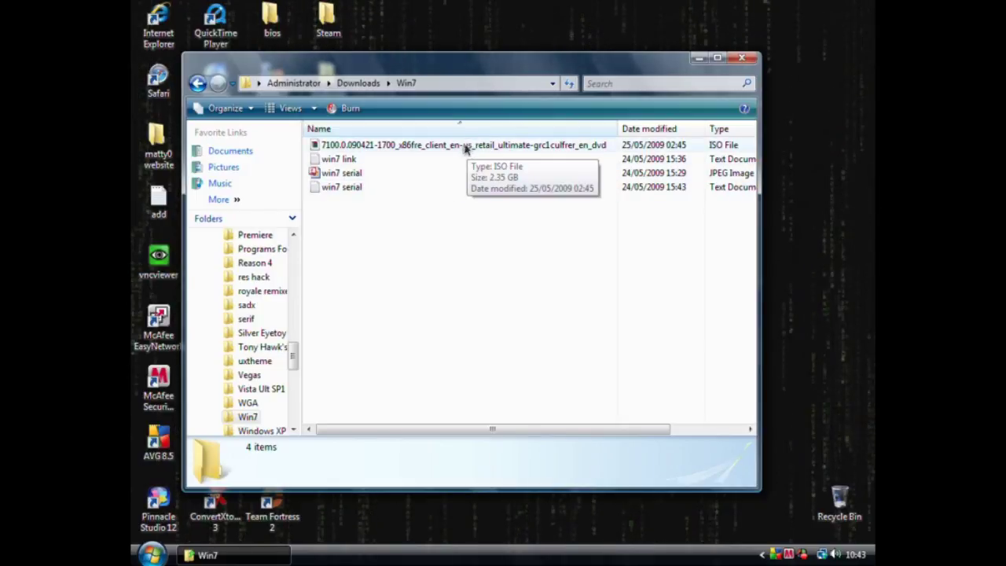
pyautogui.doubleClick(419, 148)
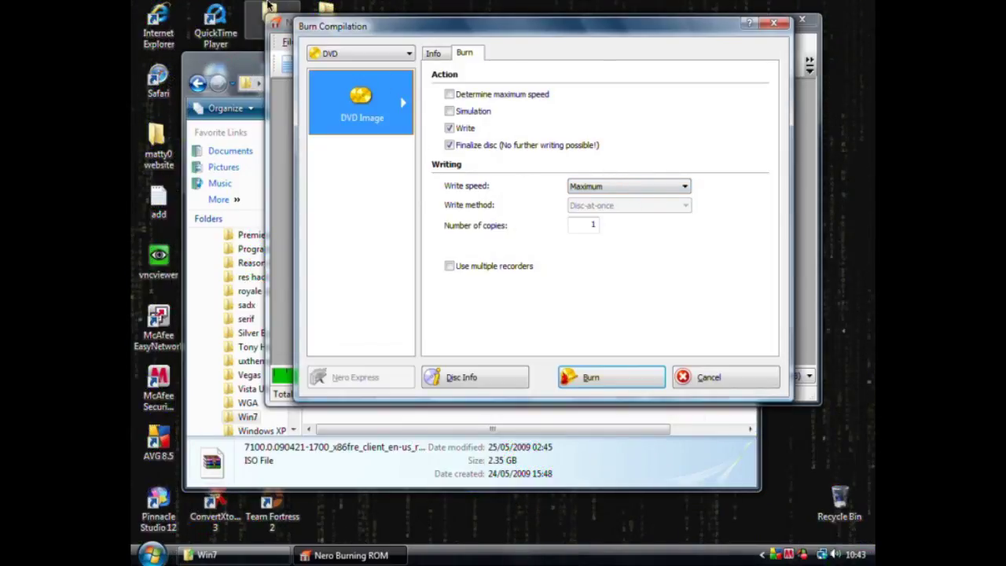
# - Check the image info, then set the write speed to 2x (2,770 KB/s)
pyautogui.click(437, 54)
pyautogui.click(462, 55)
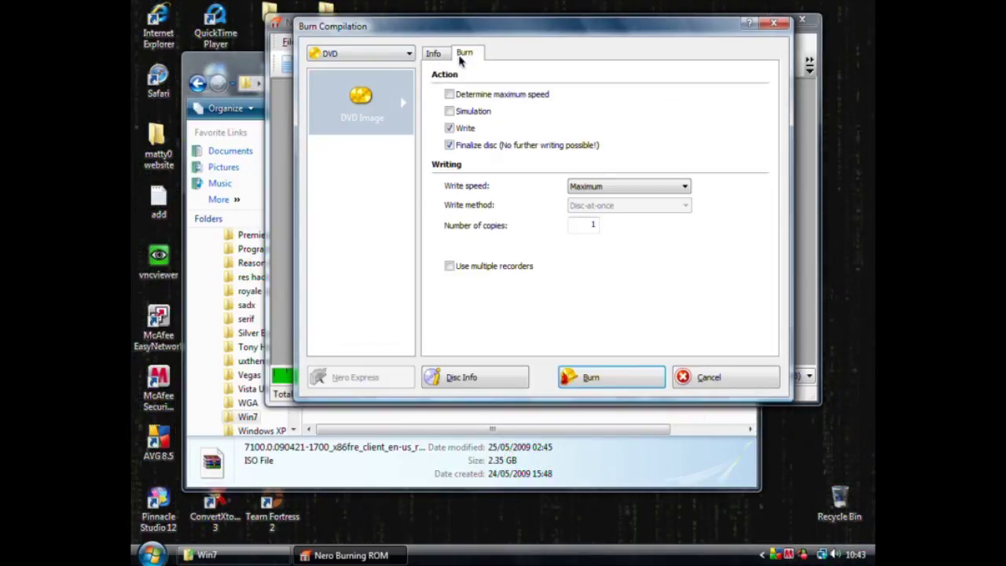
pyautogui.click(628, 189)
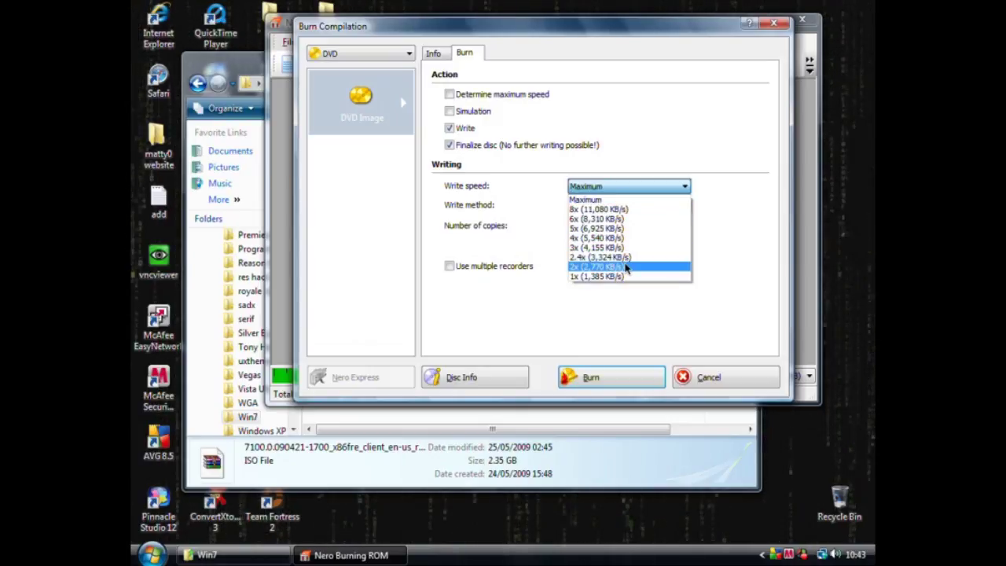
pyautogui.click(627, 268)
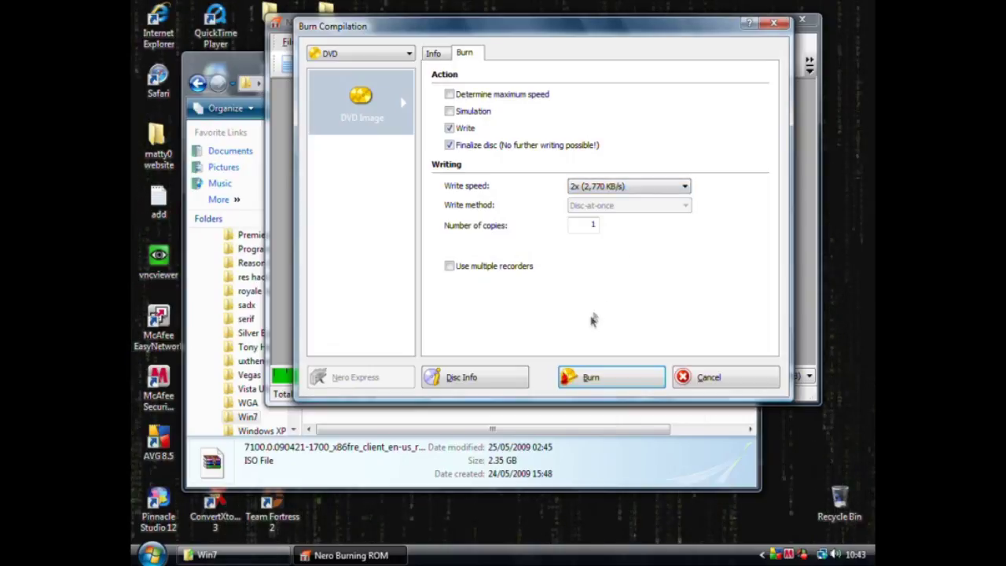